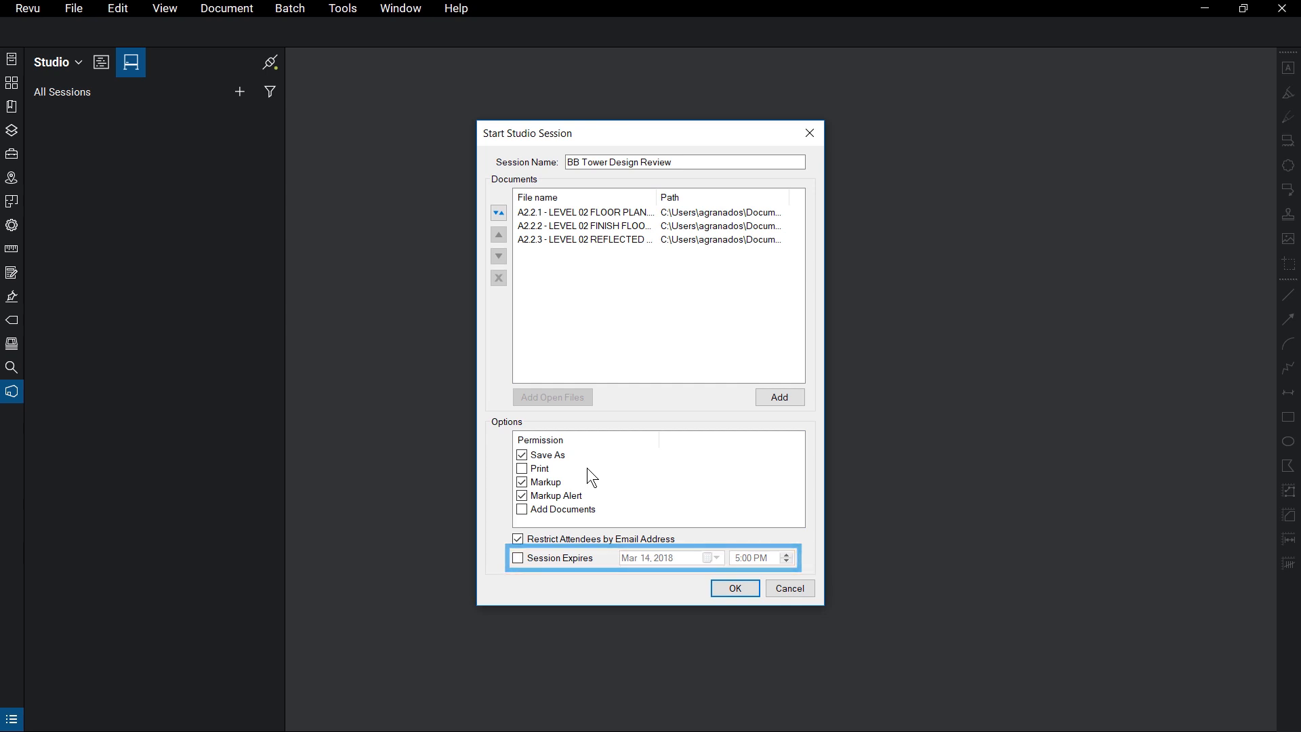
Start the BB Tower Design Review session and invite the architect and electrical attendees by their e-mail addresses.
left_click(746, 587)
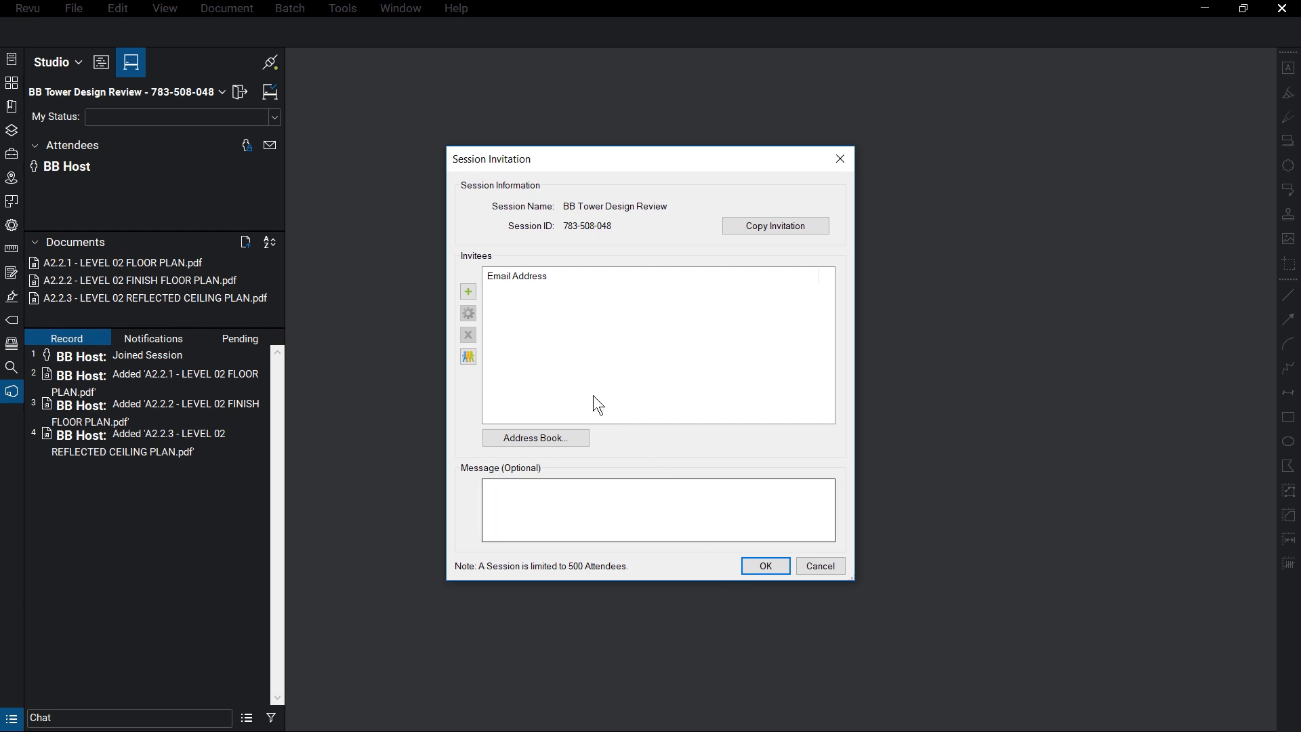
left_click(468, 291)
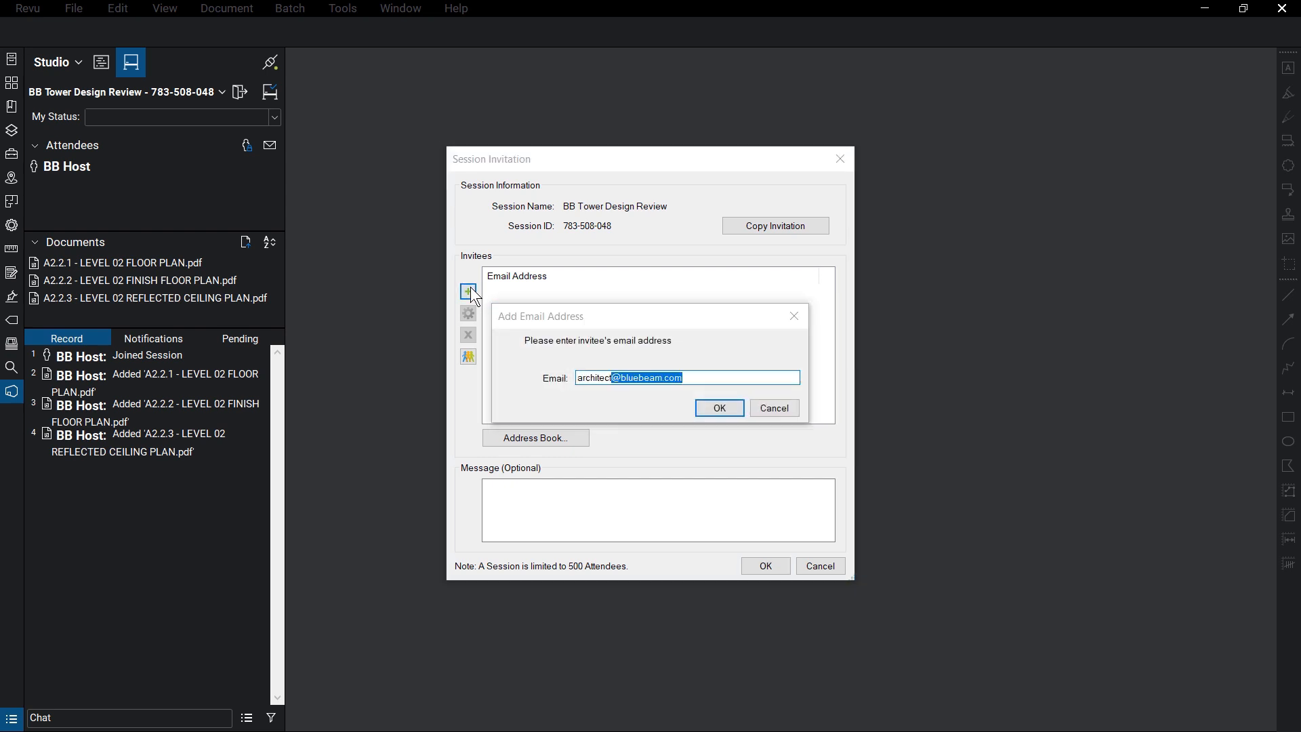
key("Return")
left_click(468, 292)
key("Return")
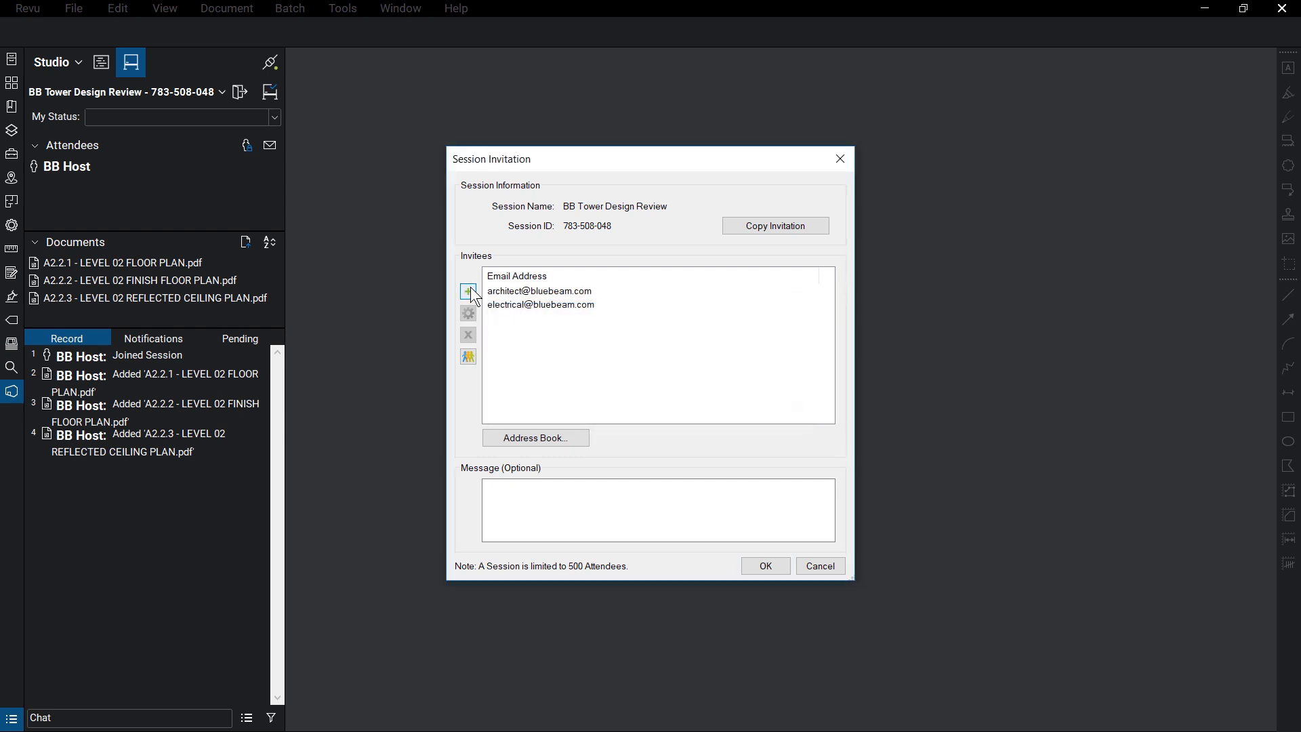
left_click(783, 567)
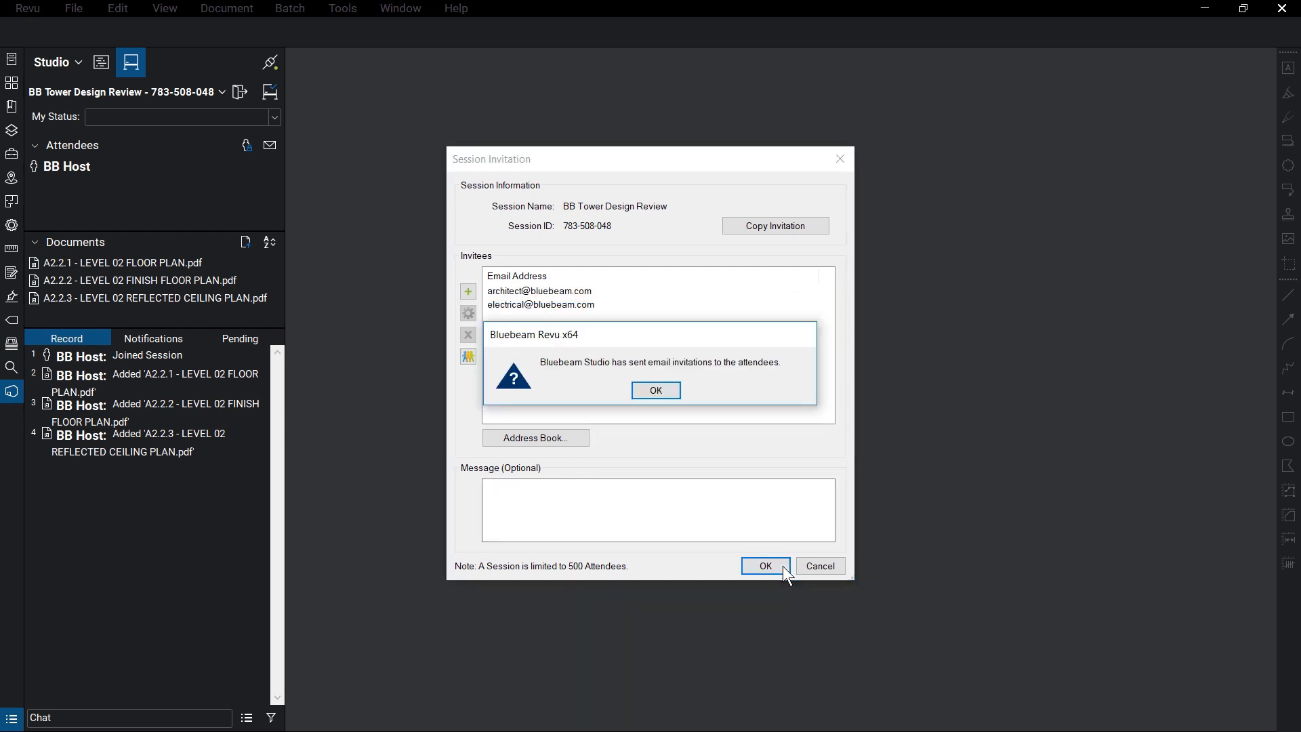
left_click(670, 391)
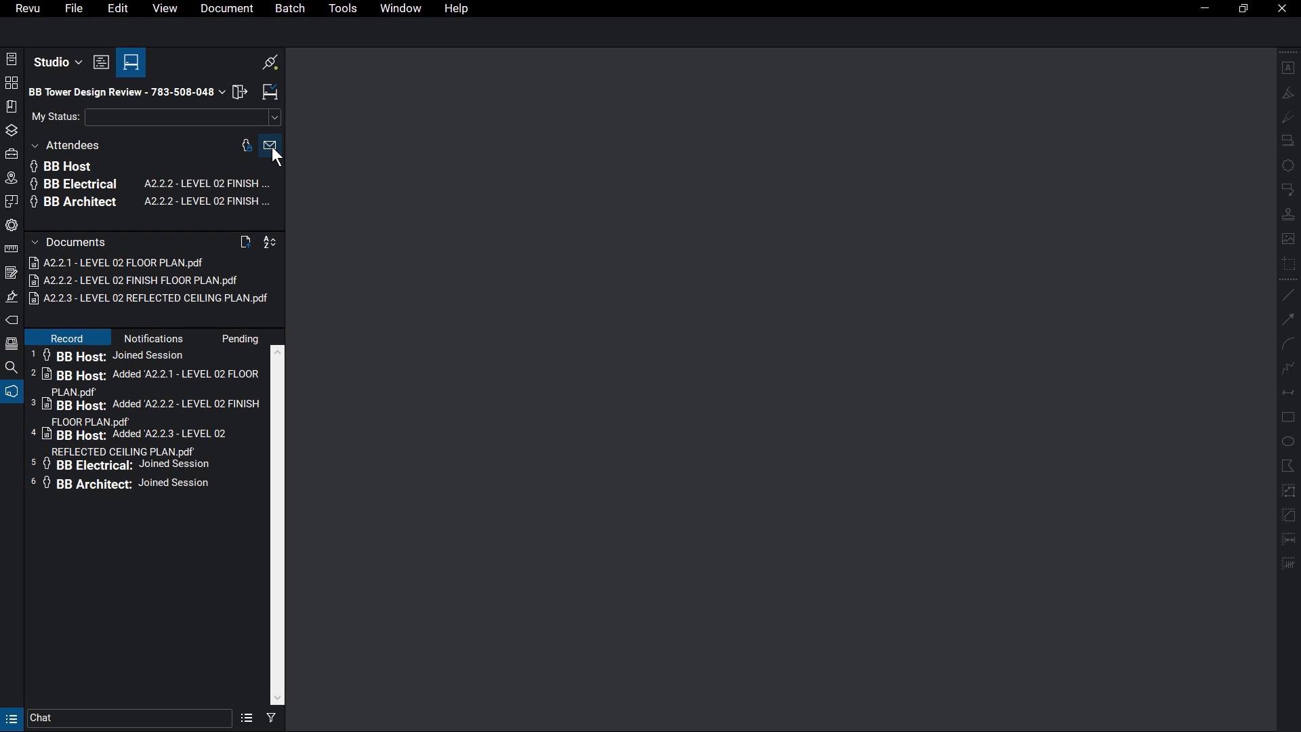
Check the attendee access list, then open A2.2.2 - LEVEL 02 FINISH FLOOR PLAN from the session documents.
left_click(250, 150)
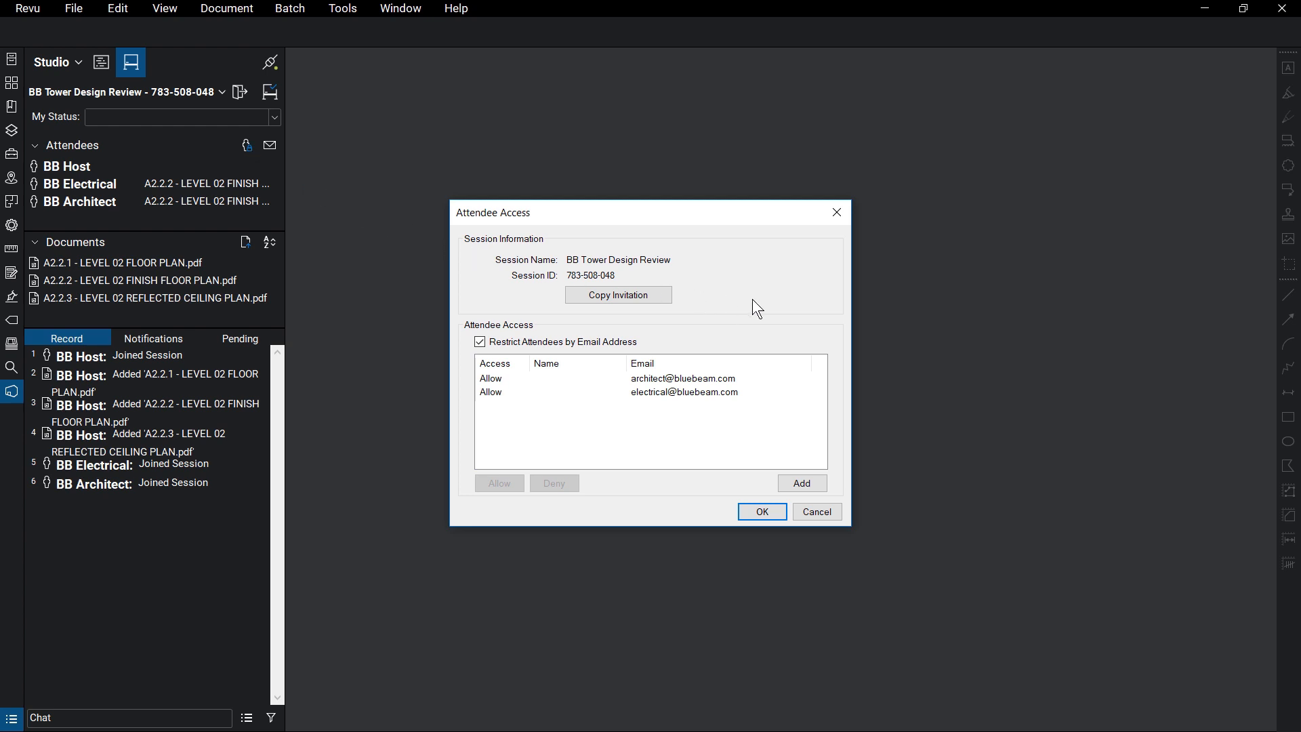
left_click(763, 513)
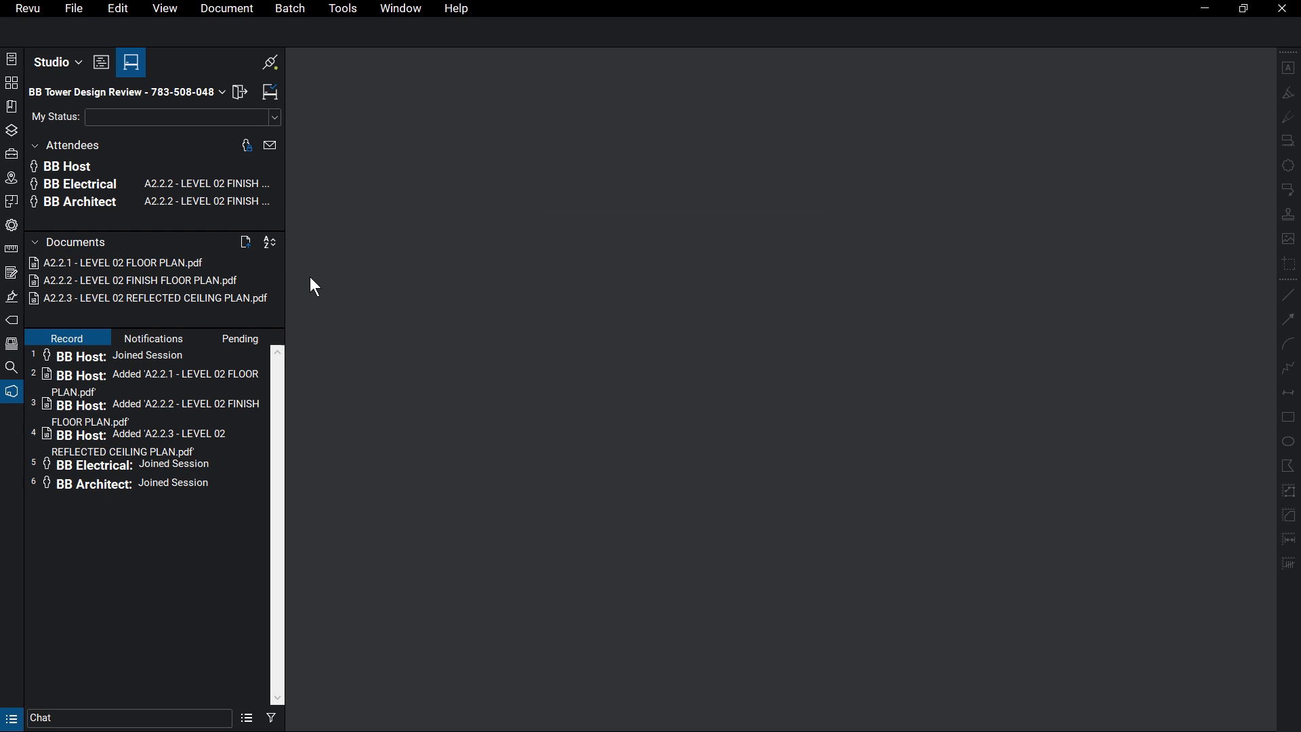
double_click(256, 281)
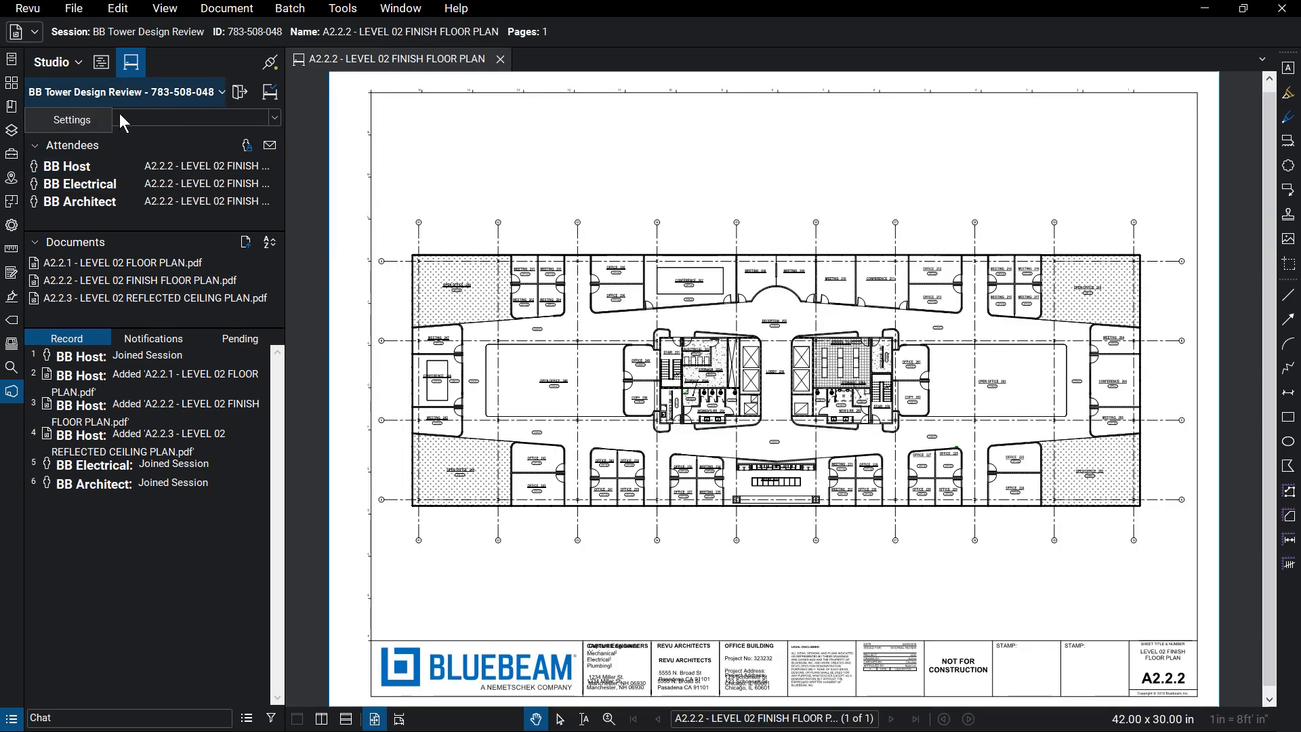
Set the session permission Add Documents to Allow for attendees and apply the change.
left_click(98, 120)
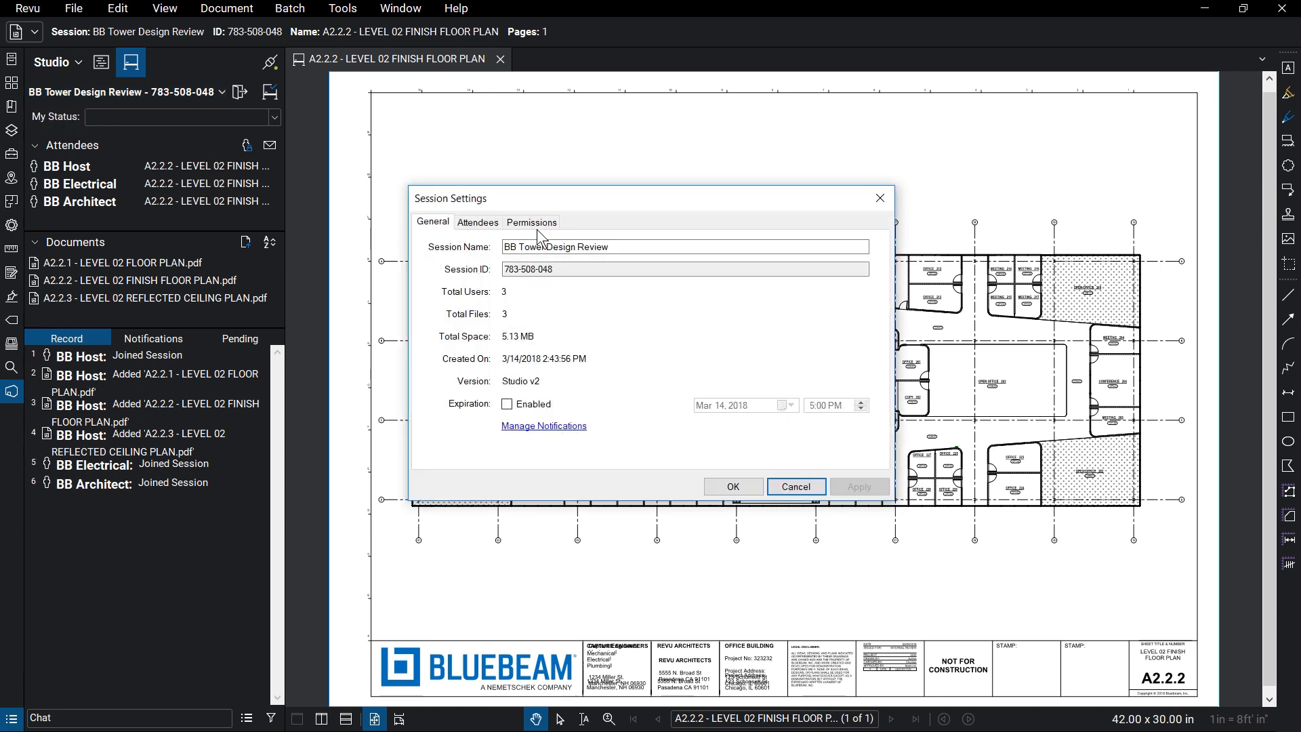
left_click(560, 231)
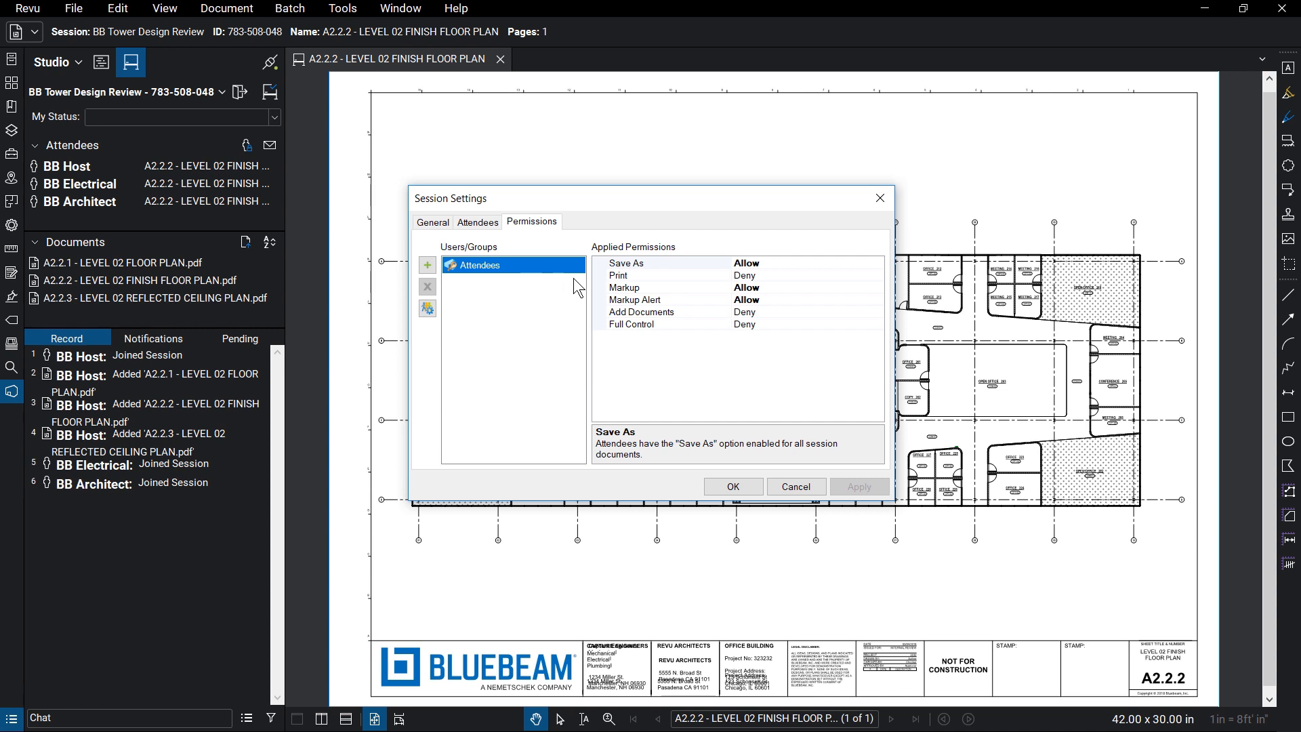
left_click(878, 312)
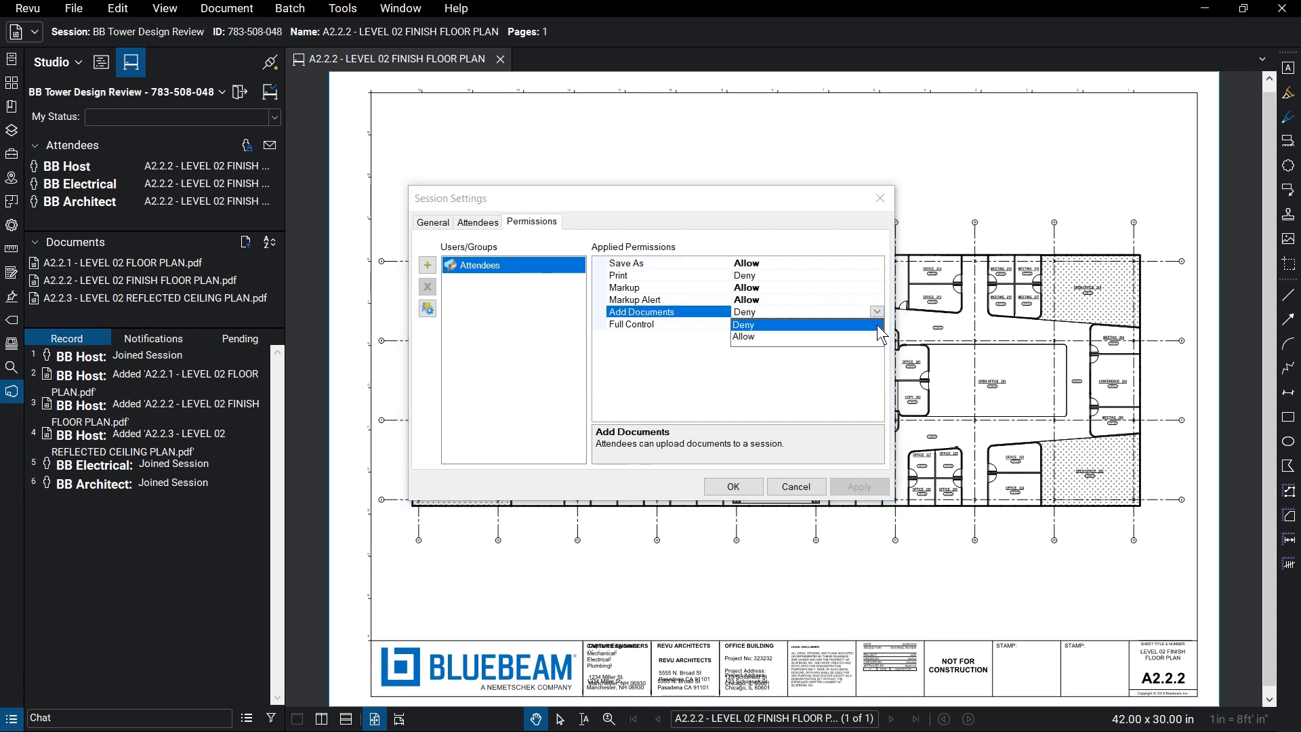
left_click(880, 338)
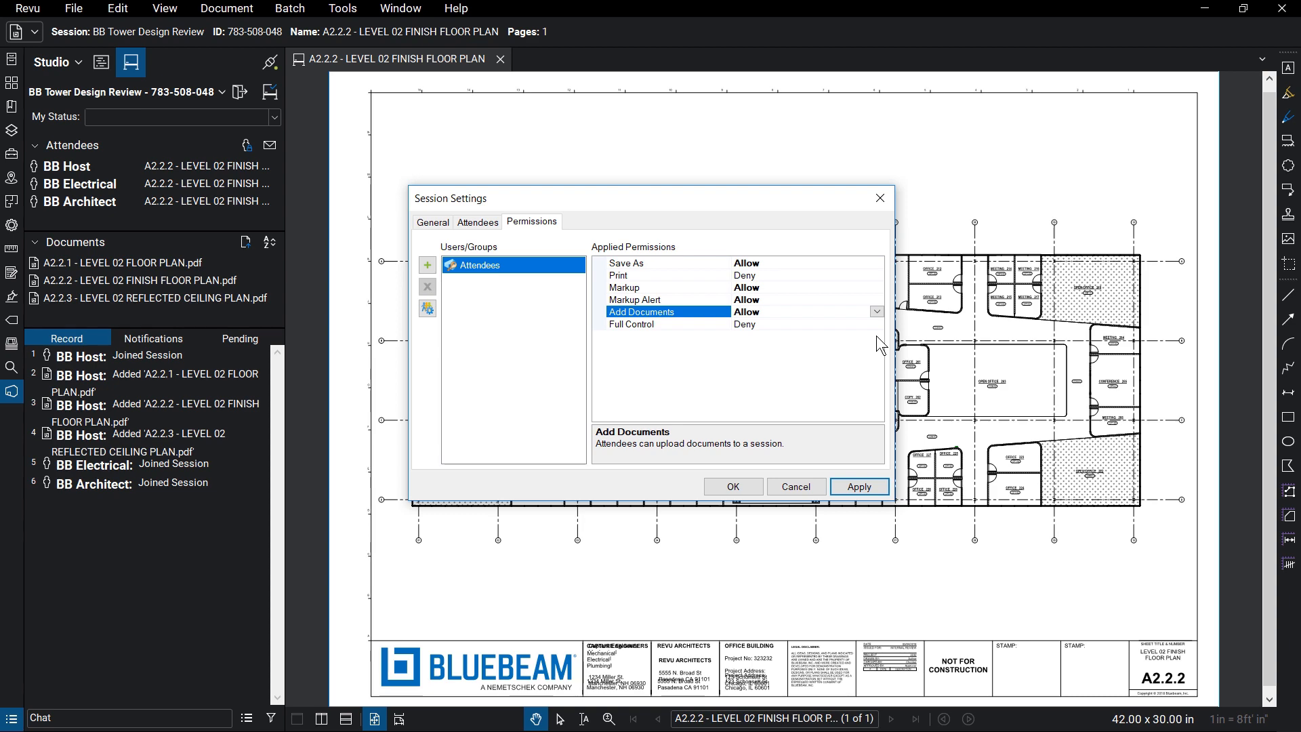
left_click(879, 489)
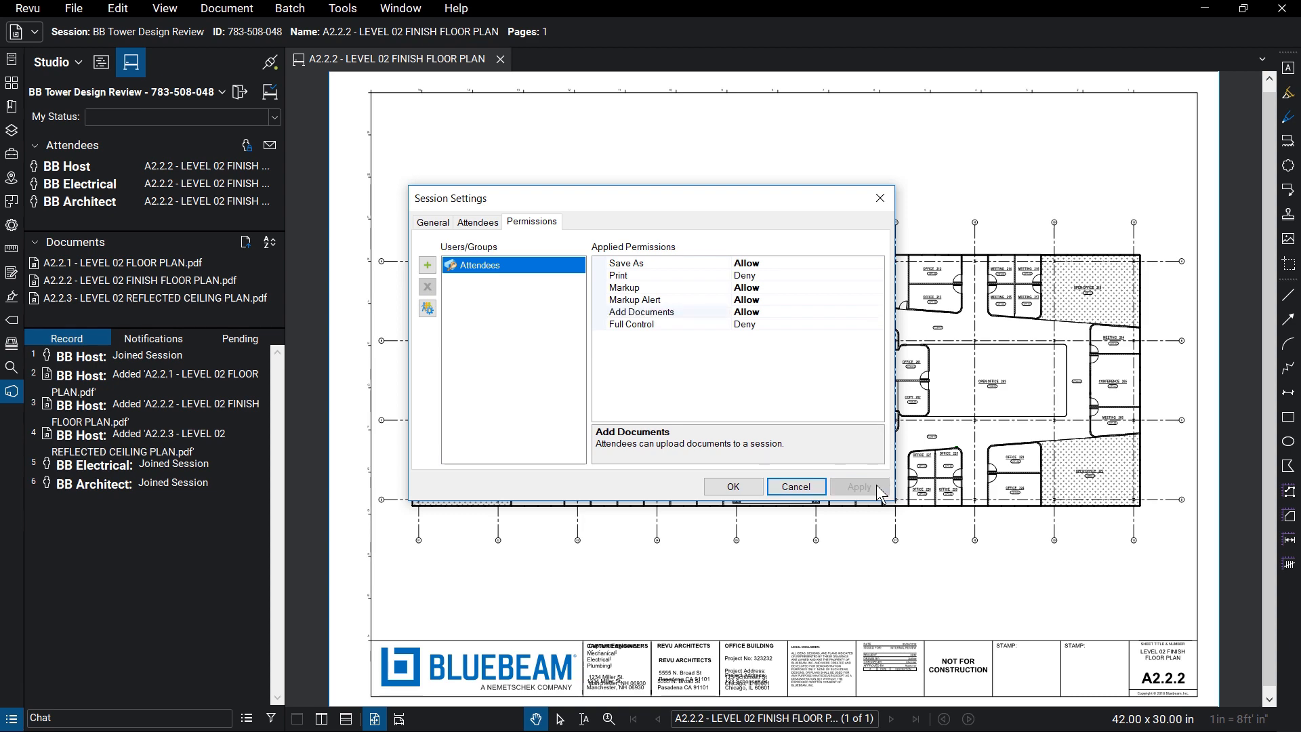
left_click(750, 488)
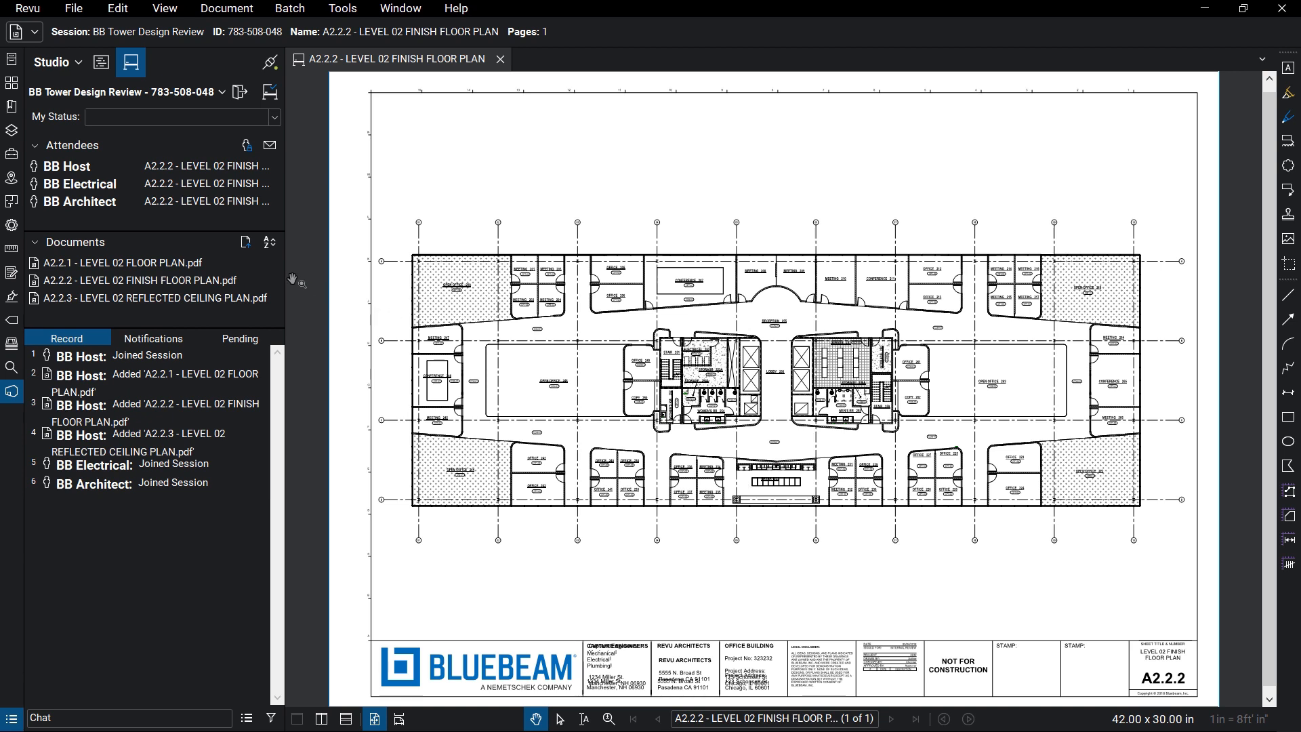
Add E2.02, G0.00, G0.01 and P2.02 documents from the BB Tower Design Review folder to the session.
left_click(250, 252)
left_click(457, 206)
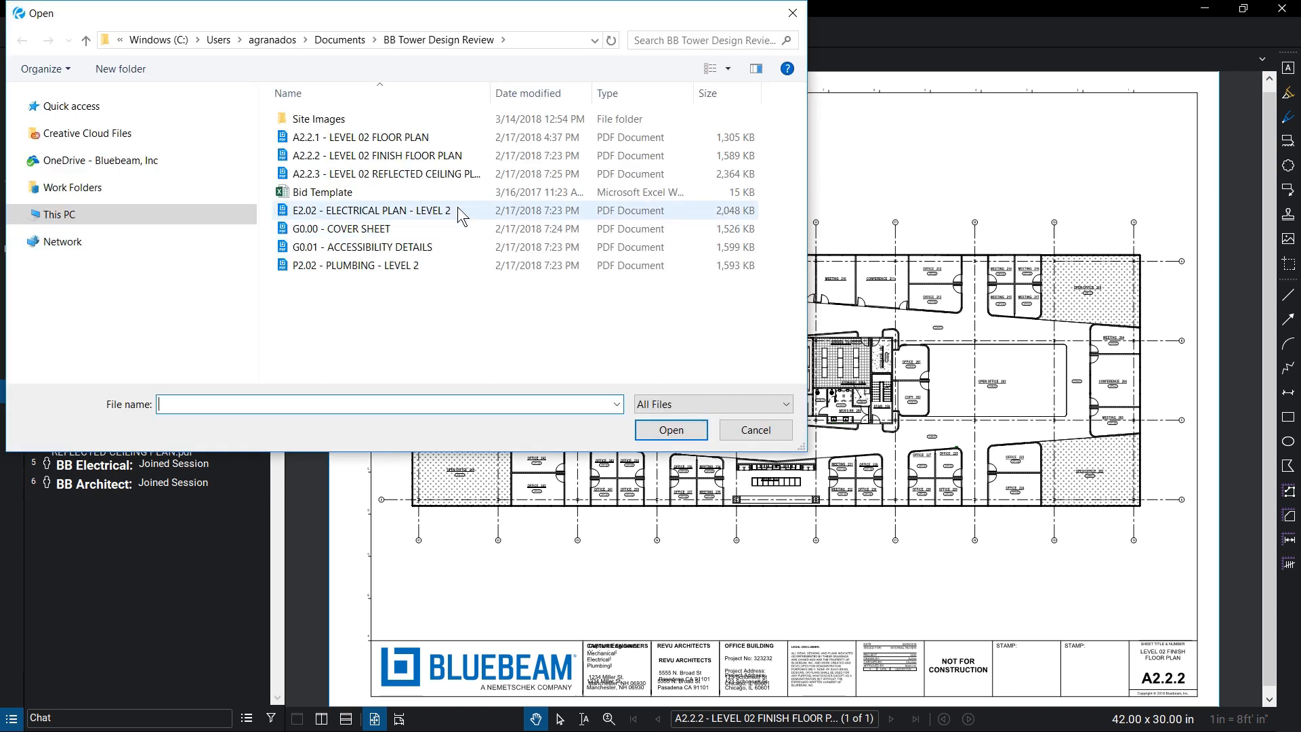
left_click(450, 266, "shift")
left_click(690, 427)
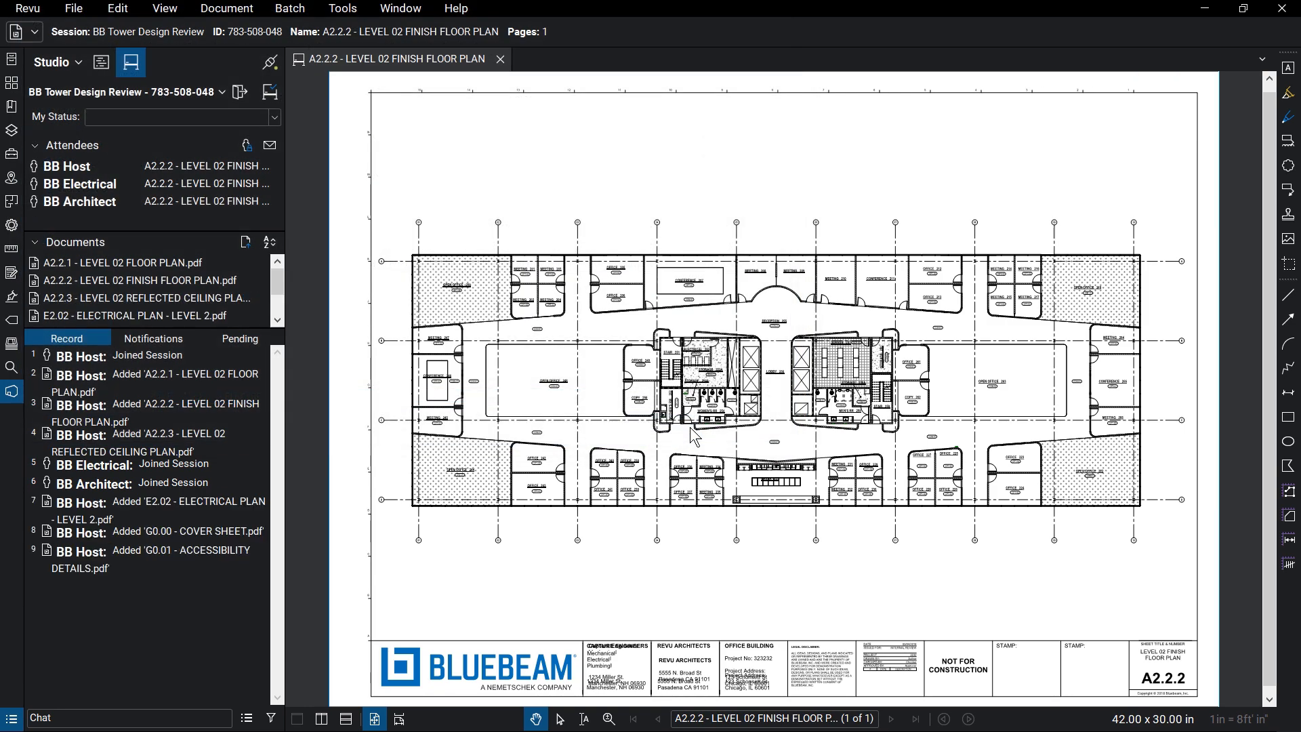
Sort the session documents alphabetically.
left_click(270, 242)
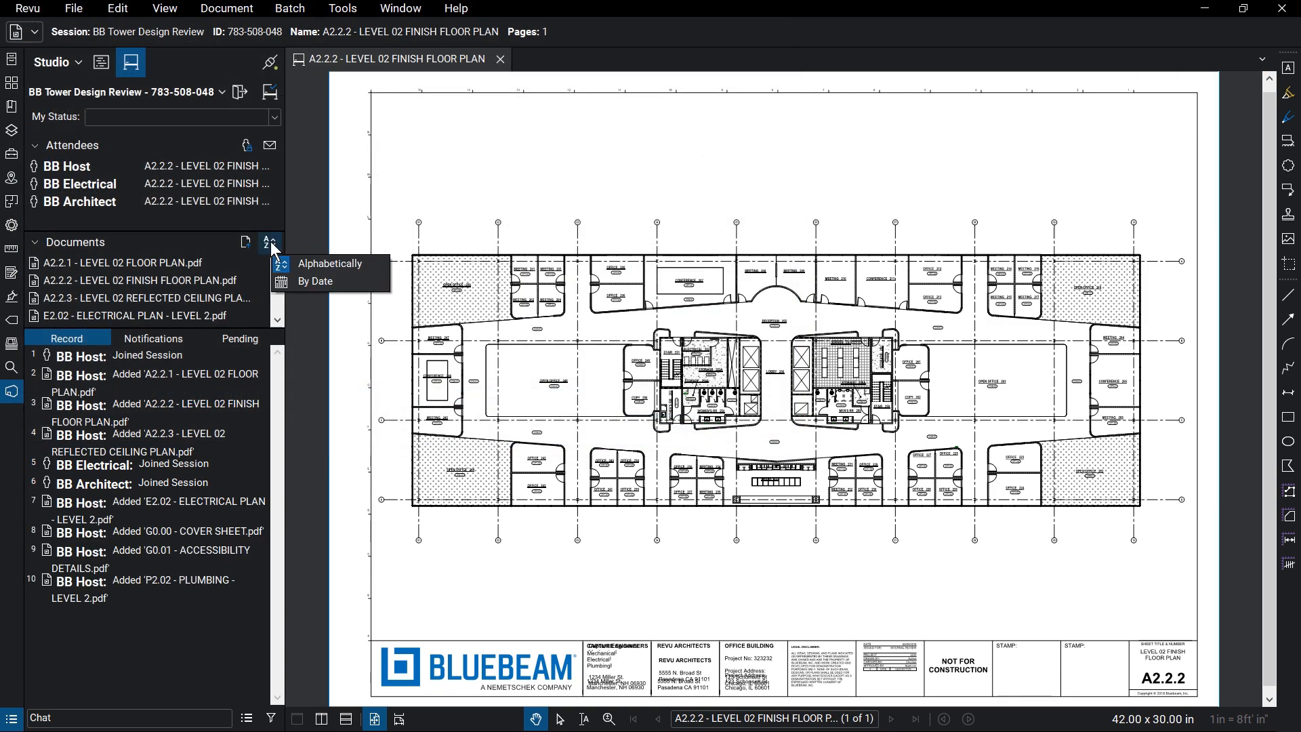
left_click(305, 236)
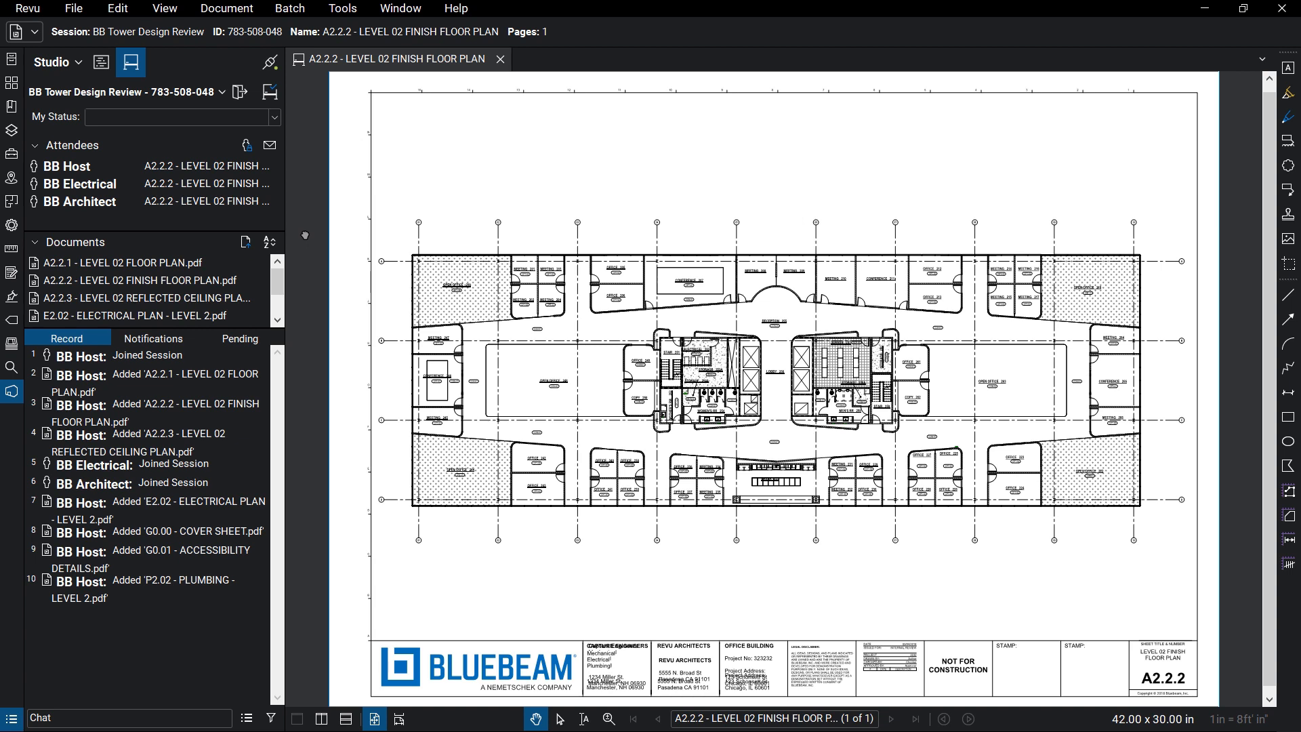
Jump to the electrical engineer's callout and the architect's cloud markups from the session record.
scroll(784, 368, "up", 2)
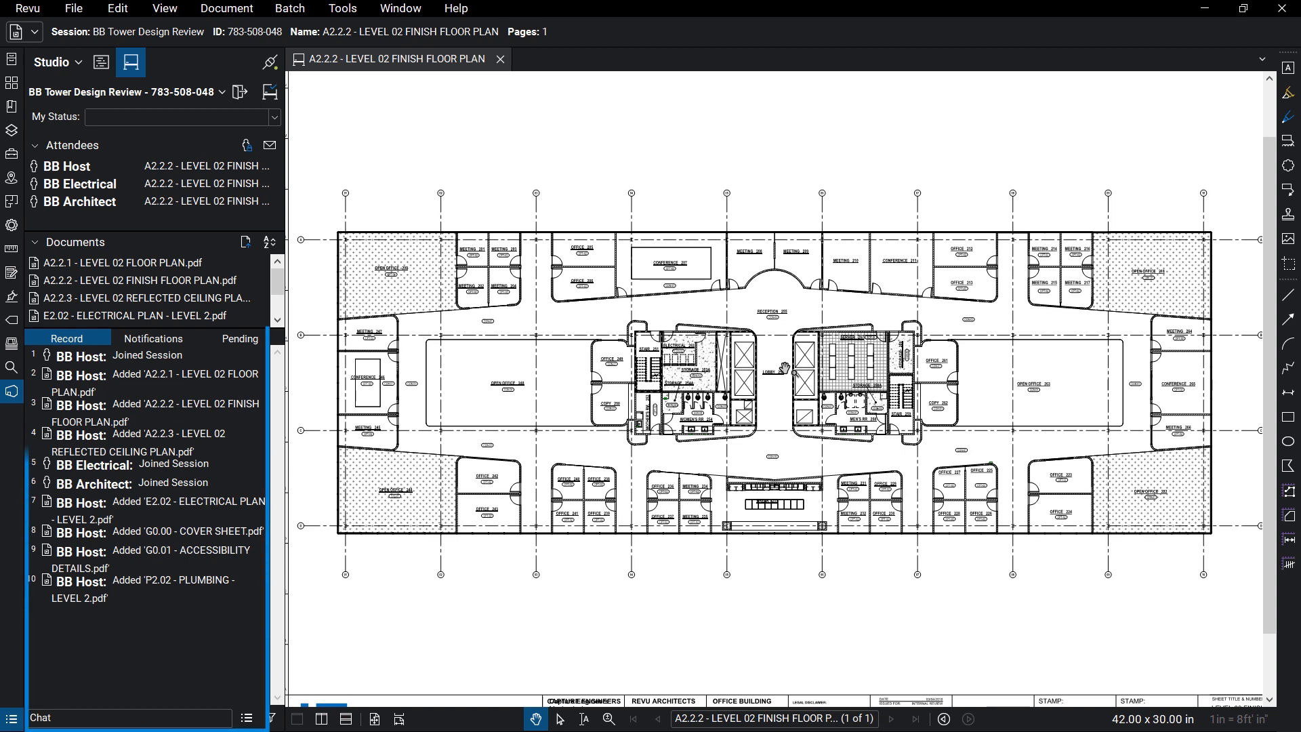
scroll(1015, 484, "up", 10)
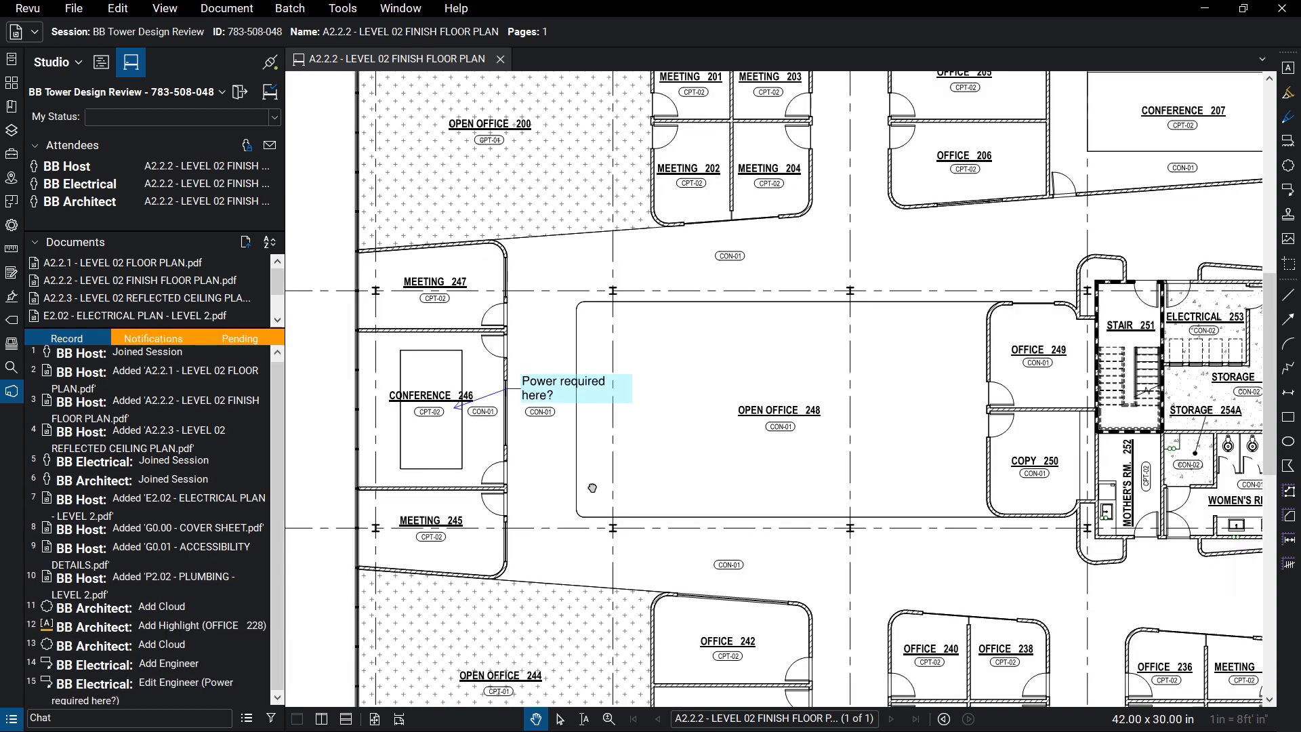
left_click(107, 681)
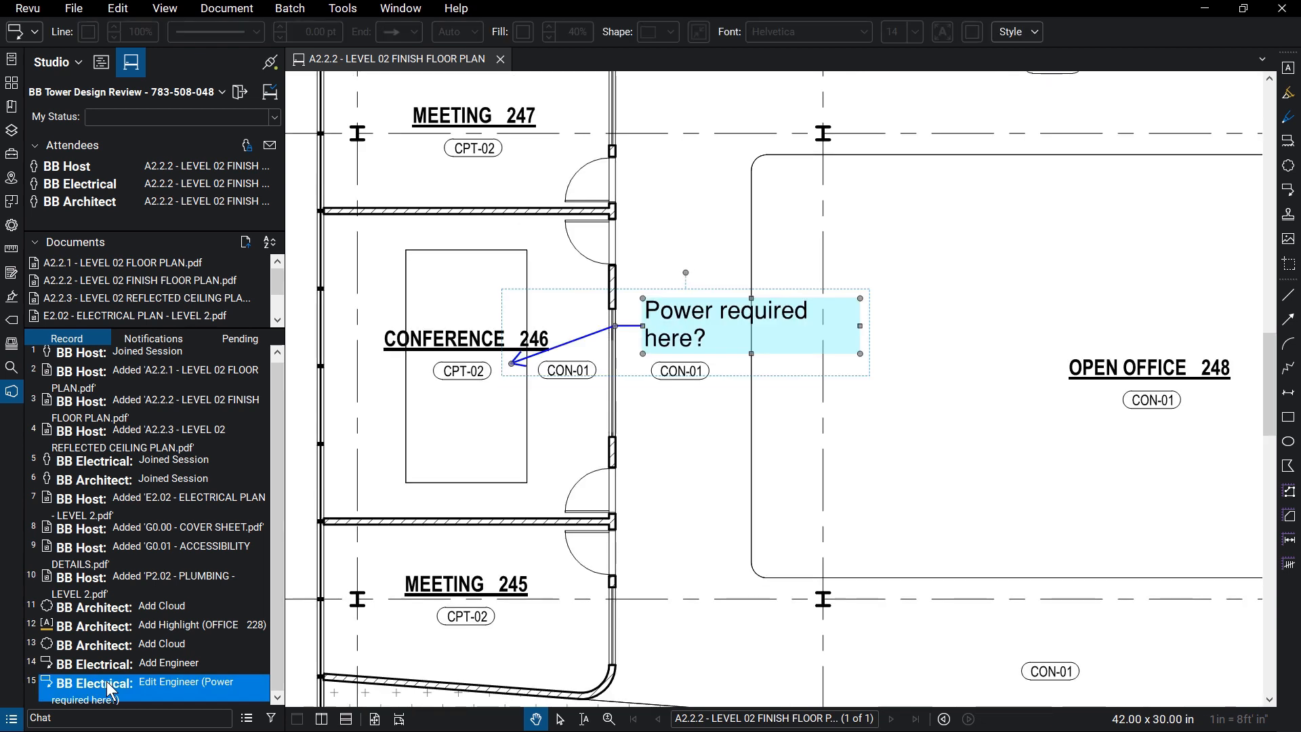
left_click(98, 648)
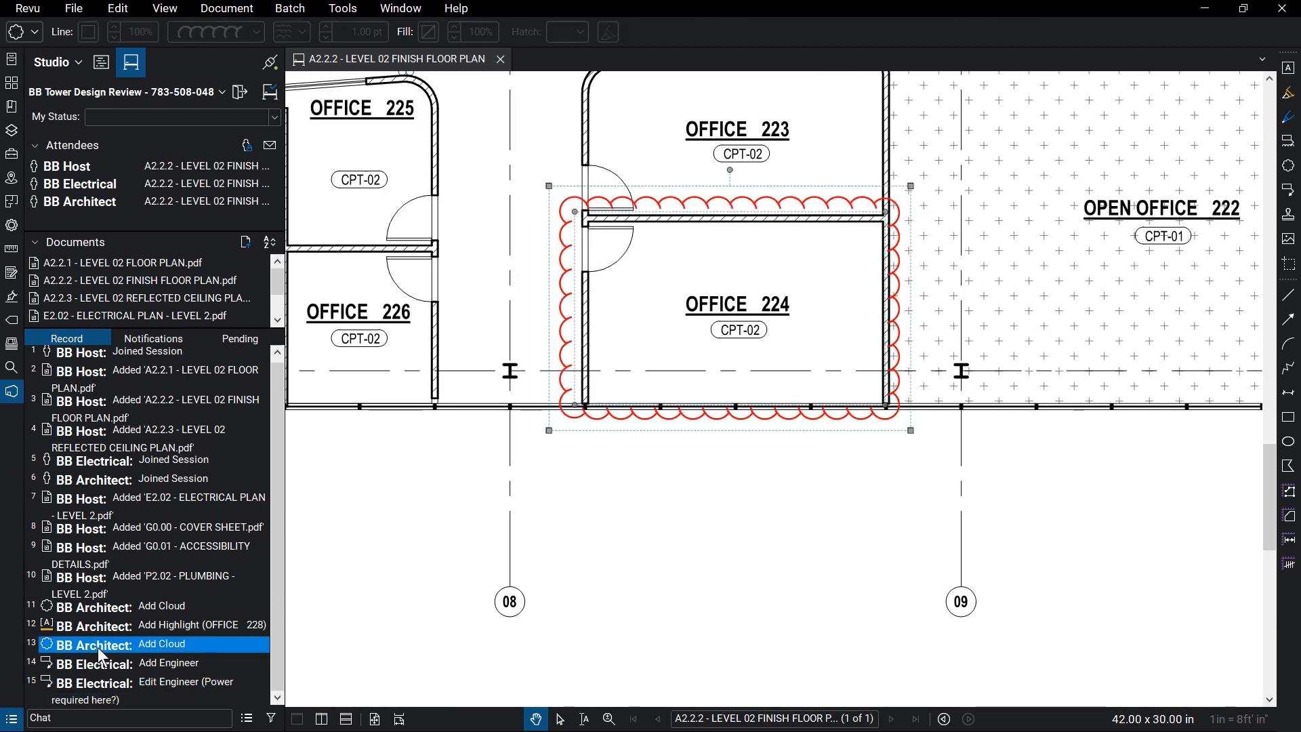
Draw a Contractor Review cloud markup around Office 225.
left_click(12, 154)
left_click(183, 192)
left_click_drag(480, 157, 659, 364)
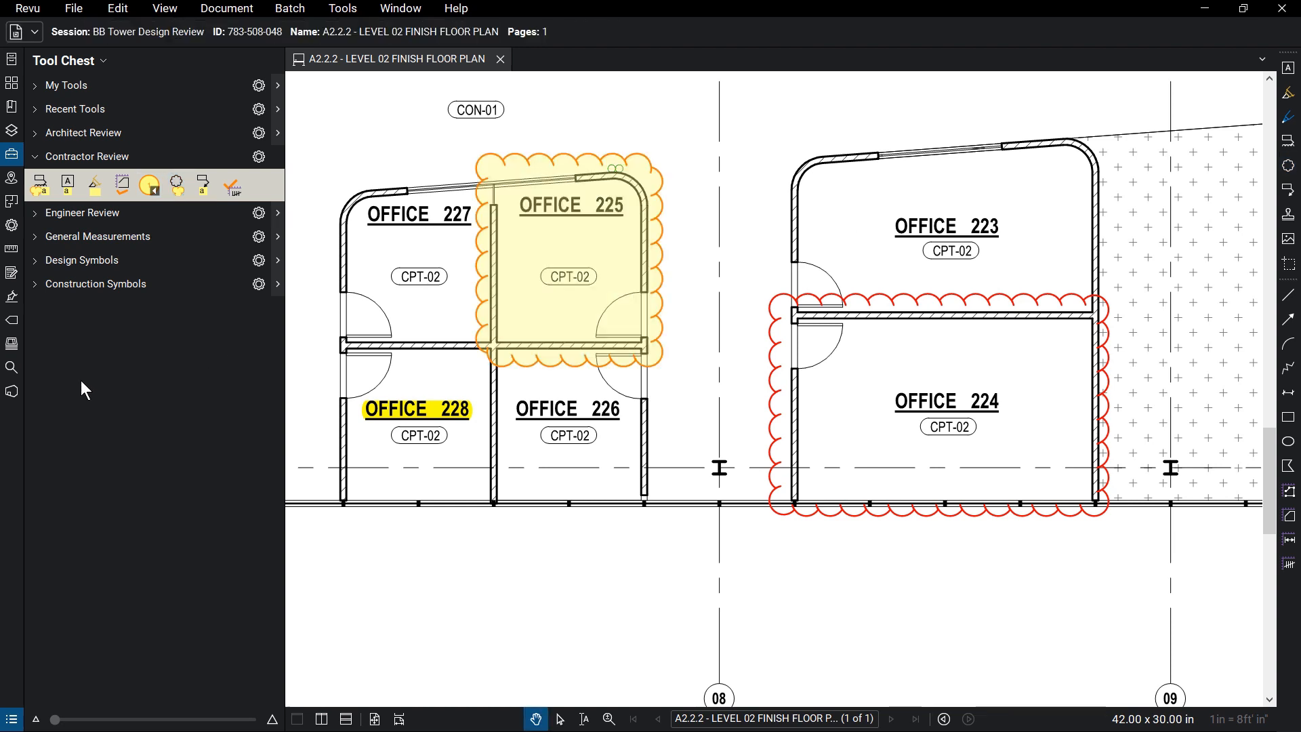
Alert attendee BB Architect about the Office 225 cloud markup.
left_click(11, 393)
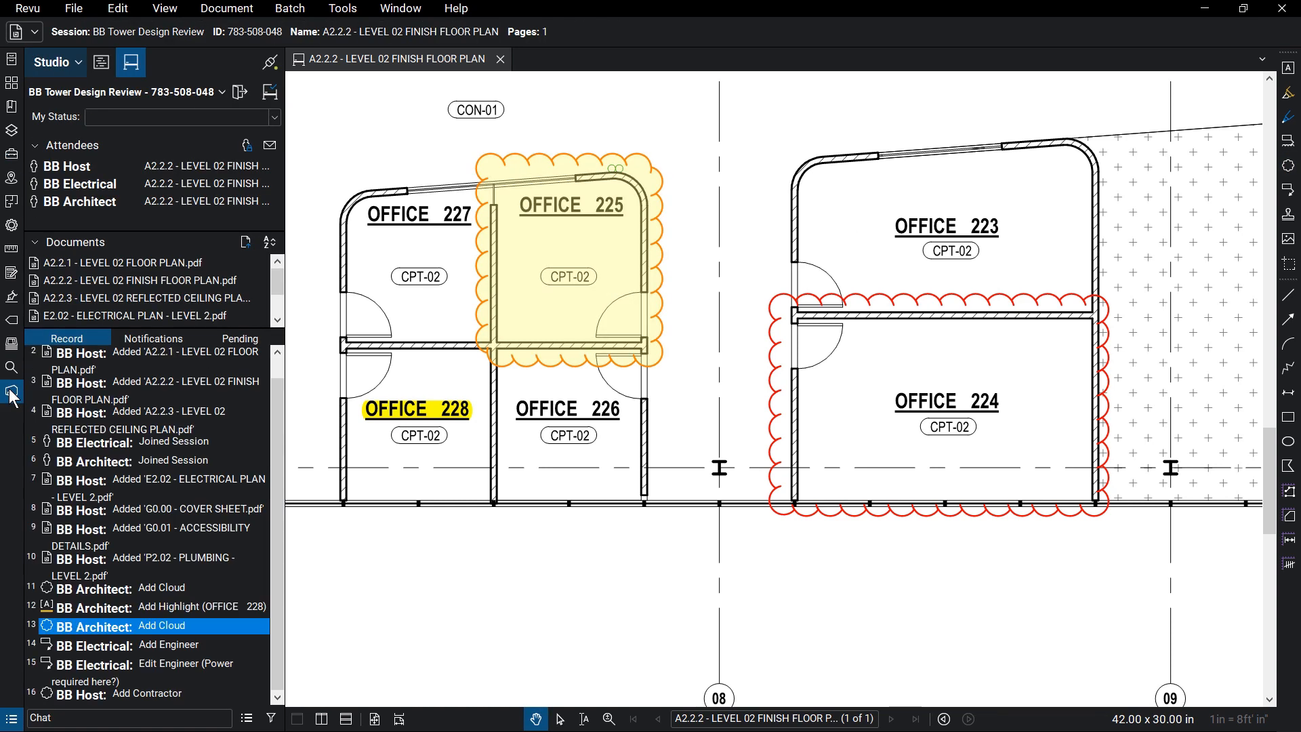
left_click(517, 355)
right_click(517, 355)
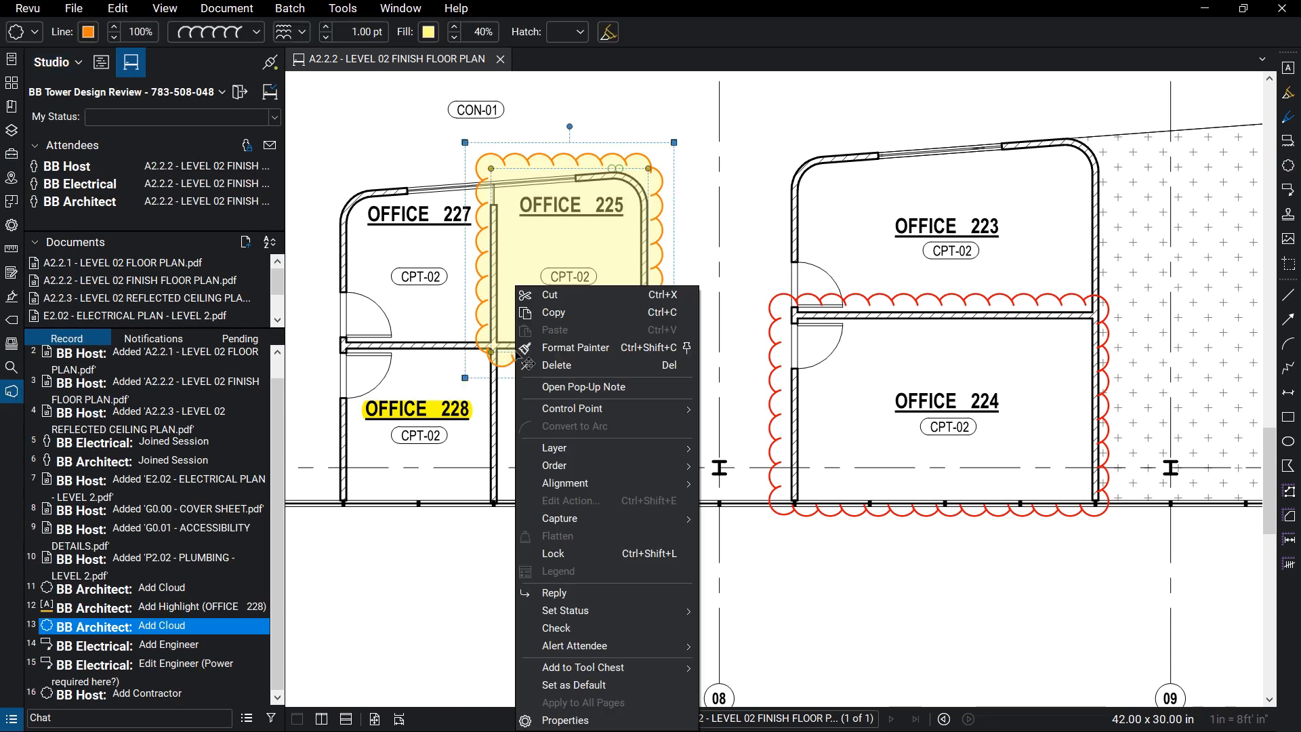
mouse_move(678, 648)
left_click(730, 646)
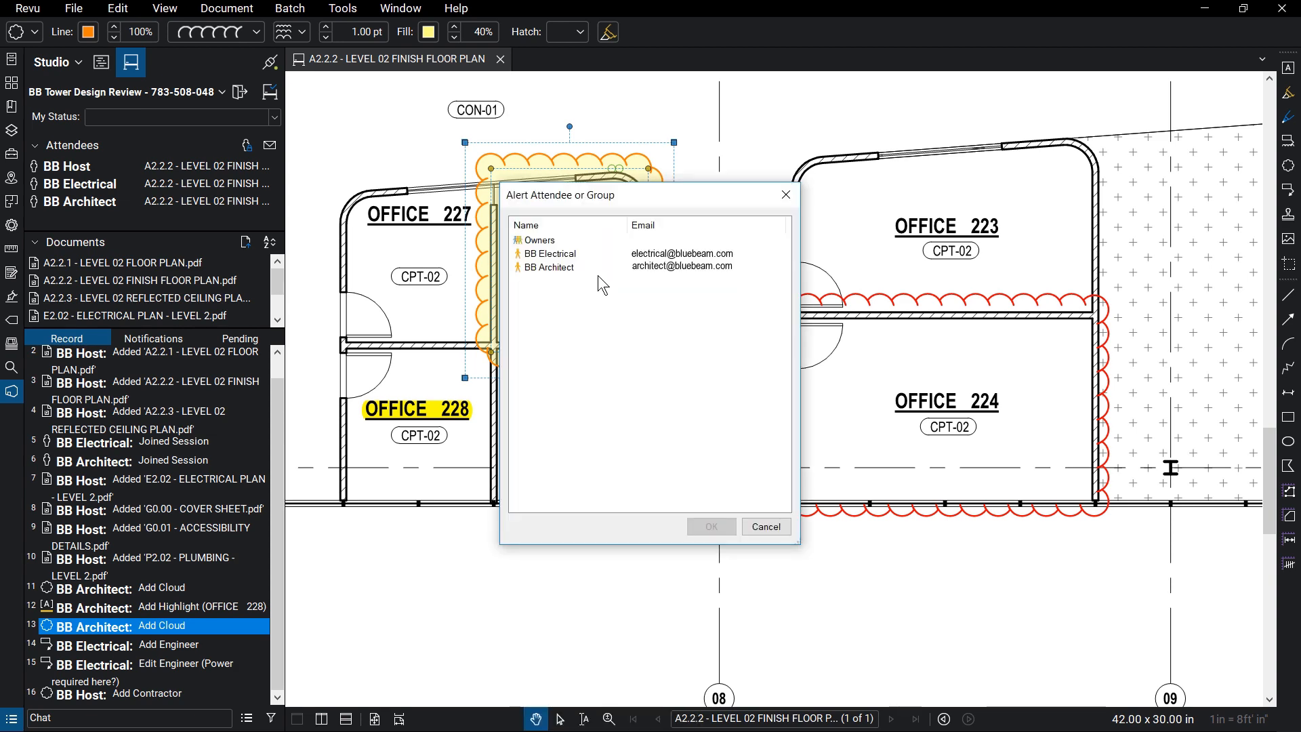
left_click(595, 267)
left_click(711, 527)
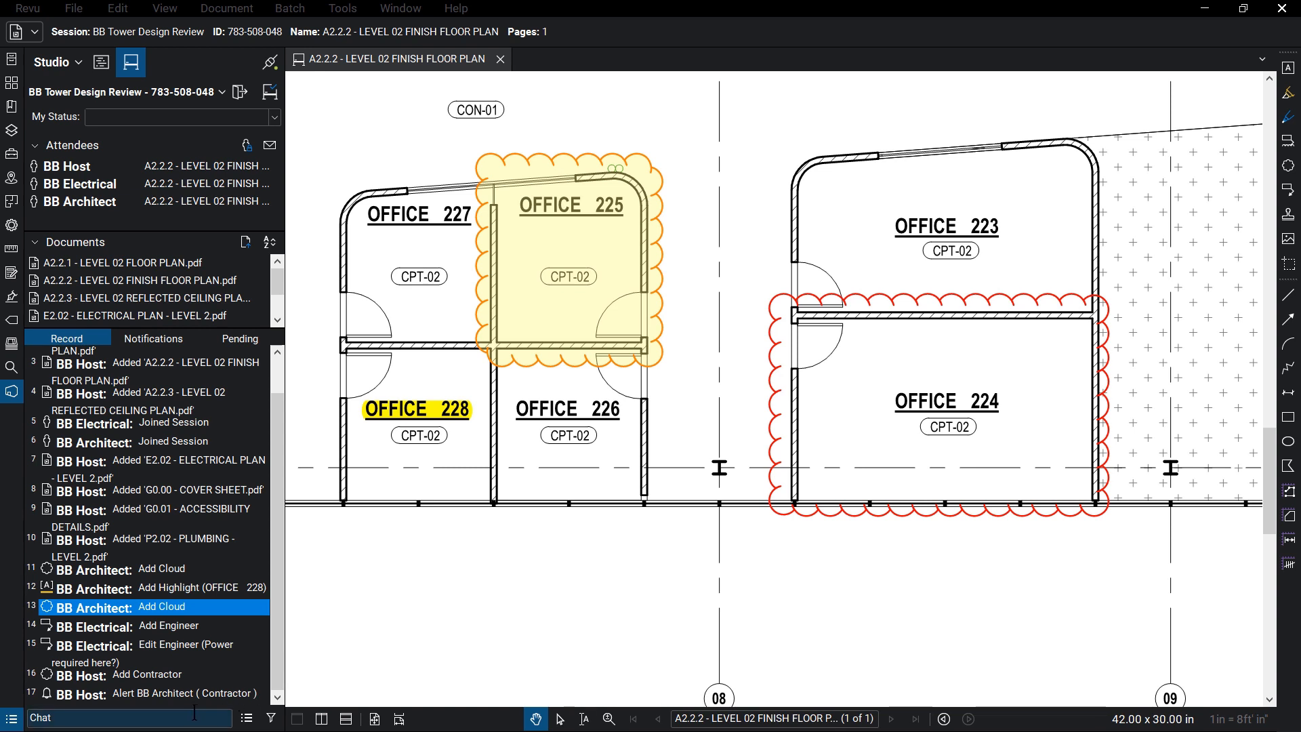
Toggle the session record filter by Document on and off.
left_click(271, 718)
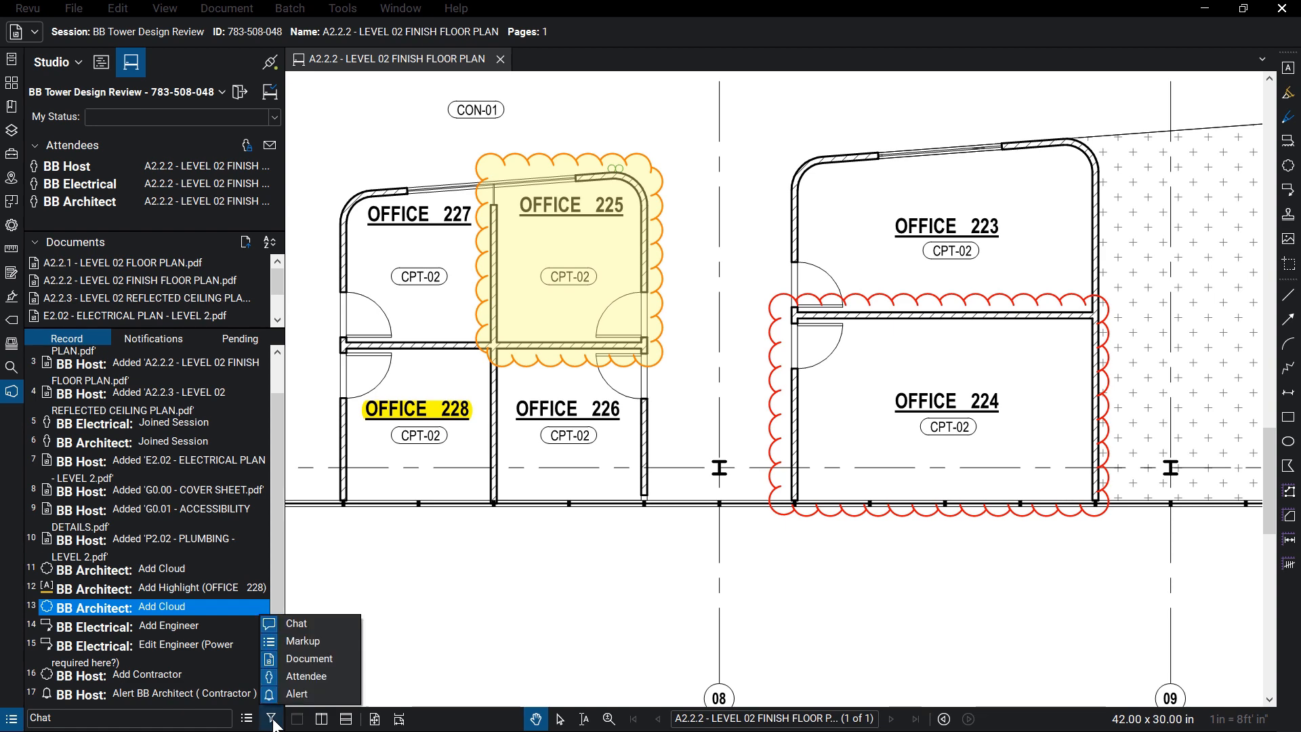
left_click(332, 644)
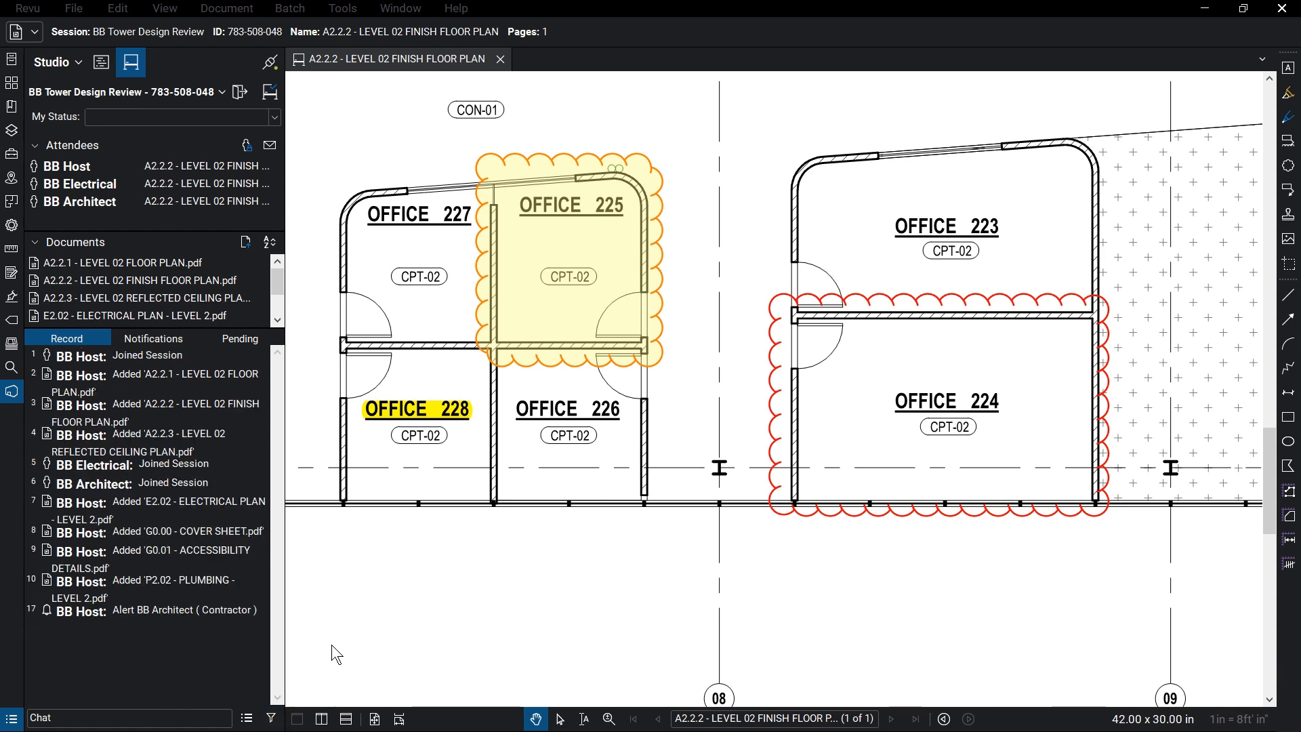
left_click(272, 718)
left_click(333, 643)
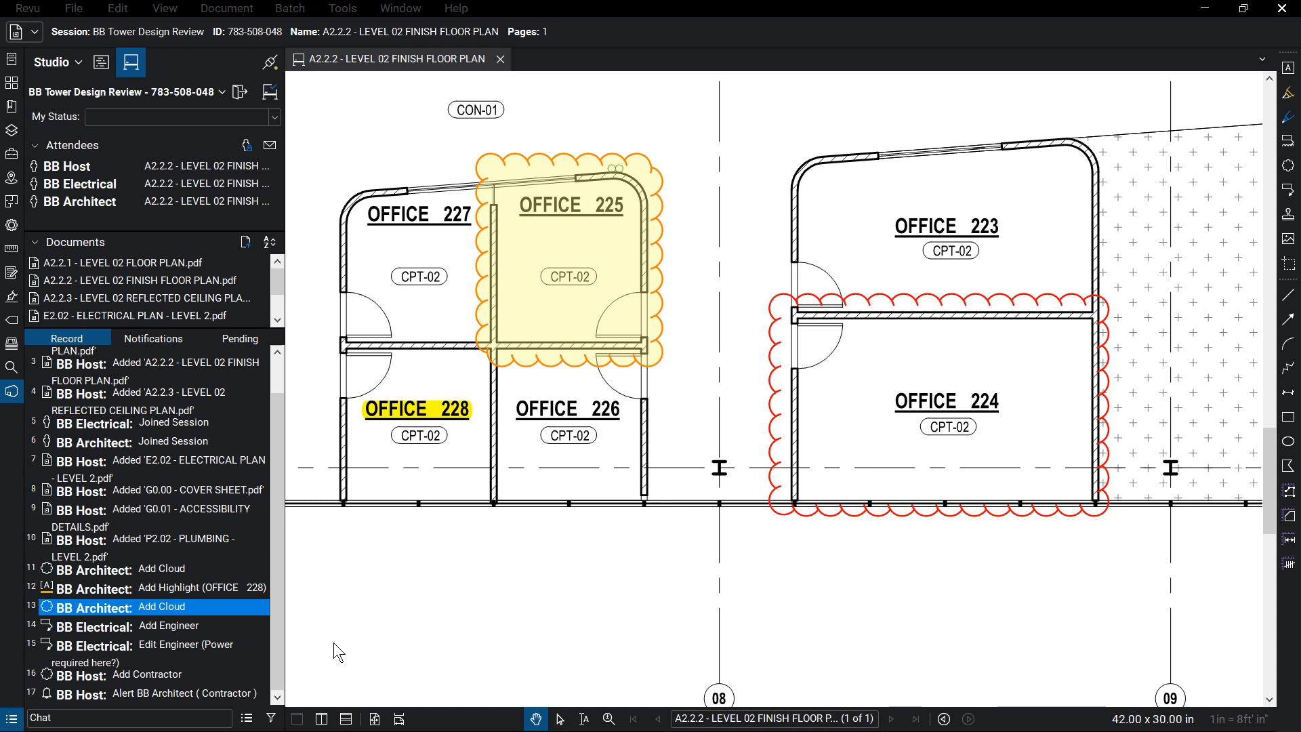
Follow attendee BB Architect's view, then stop following and fit the page.
right_click(124, 200)
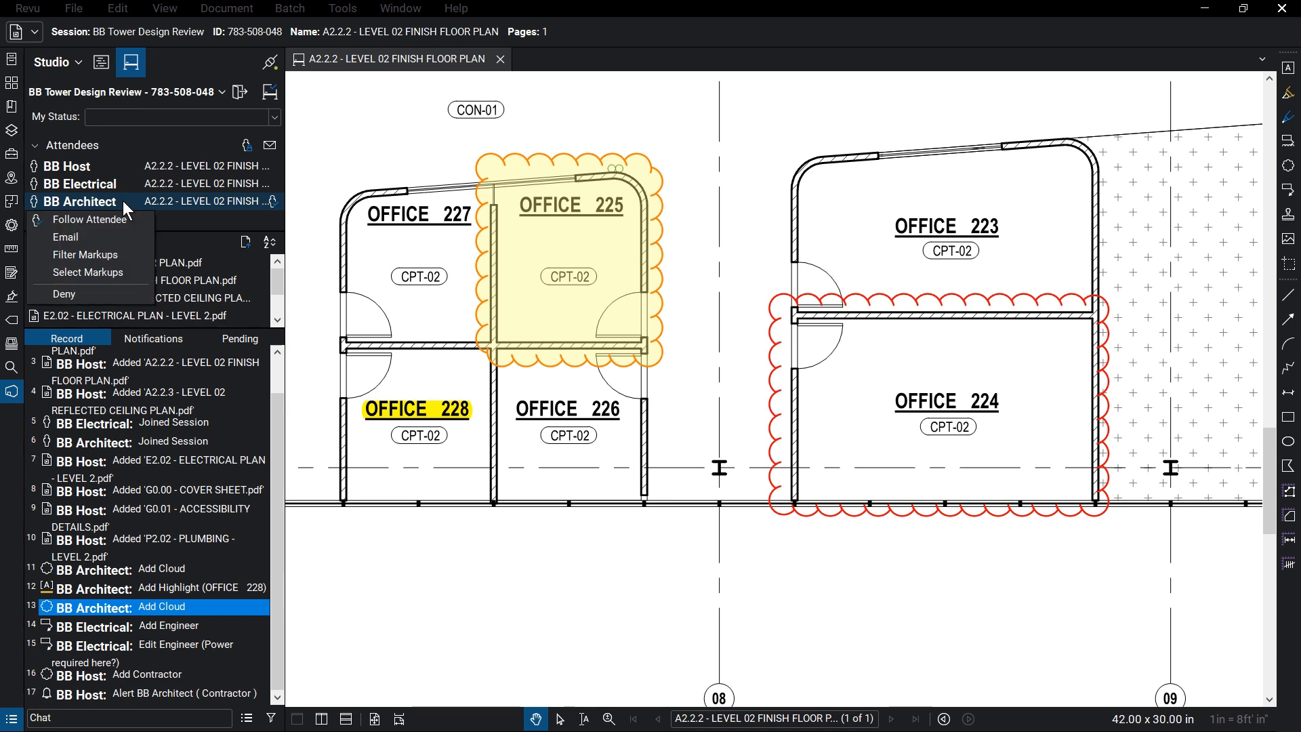
left_click(133, 216)
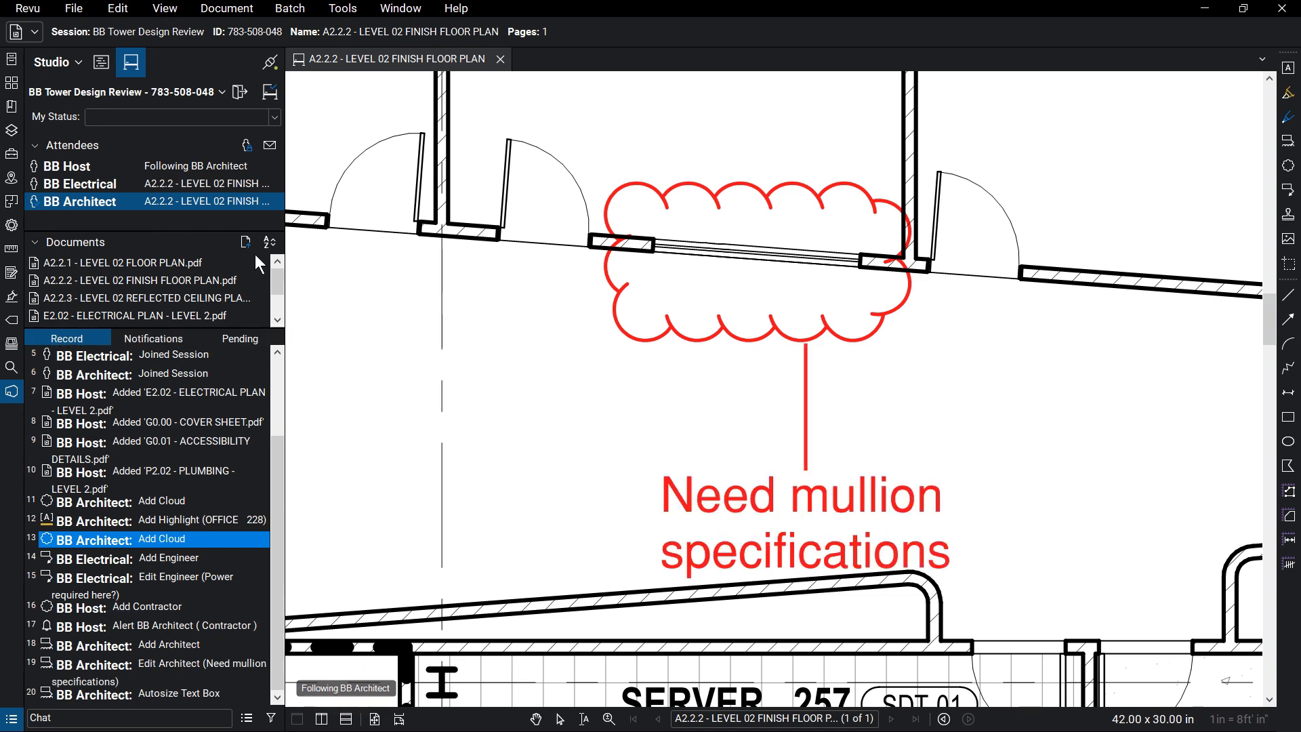
left_click(370, 301)
key("ctrl+9")
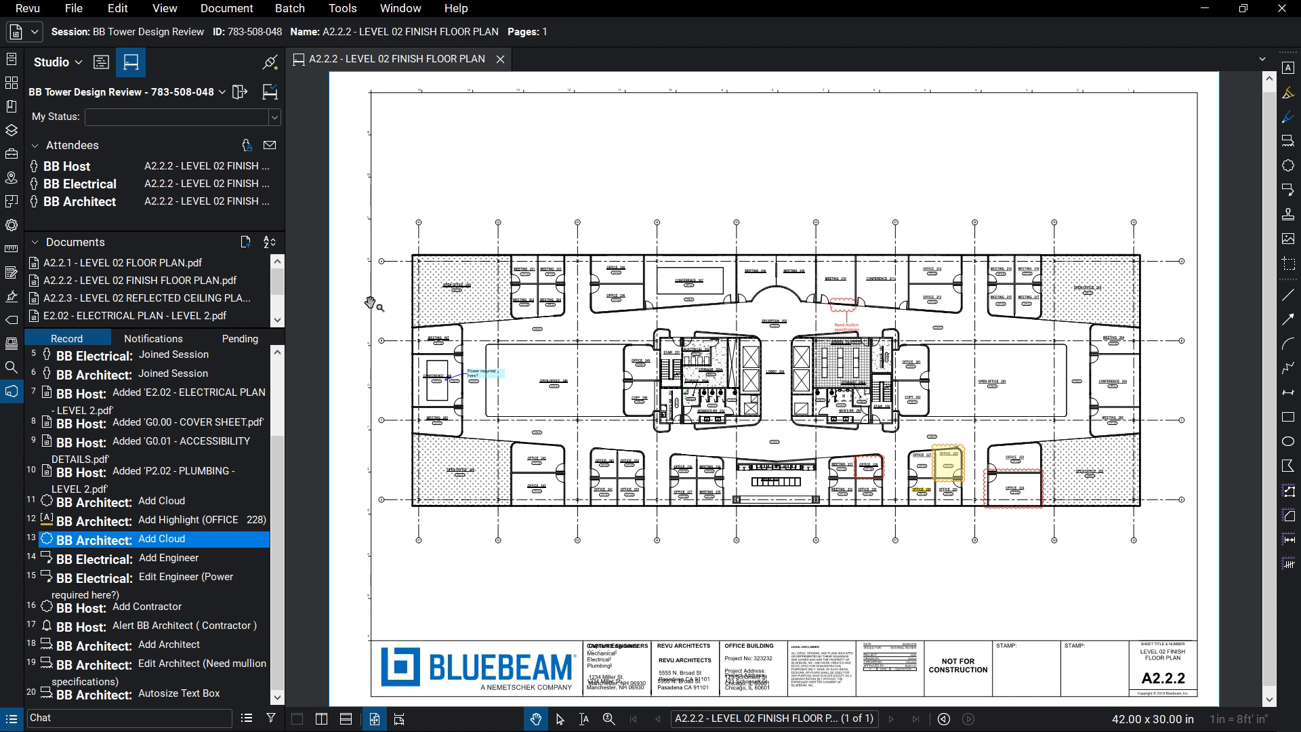
Generate a Record Summary session report and save it as BB Tower Design Review Report.
left_click(247, 718)
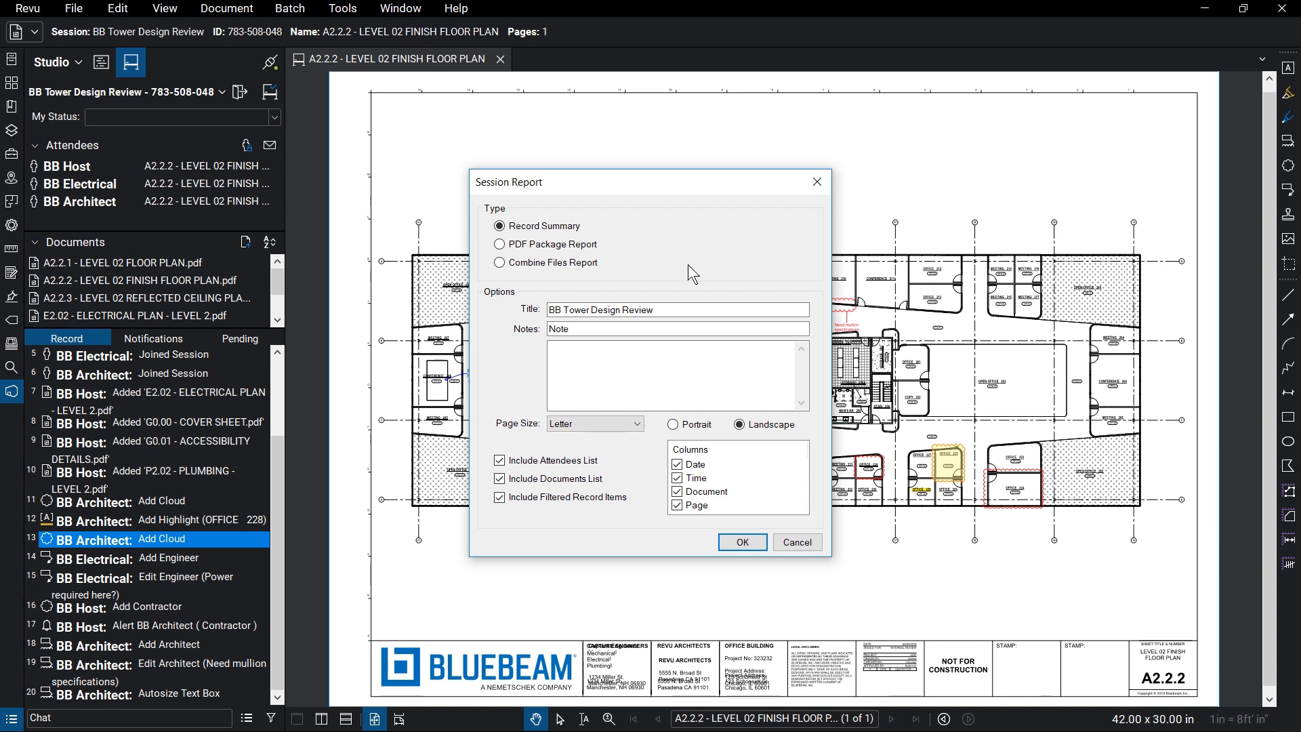
left_click(746, 541)
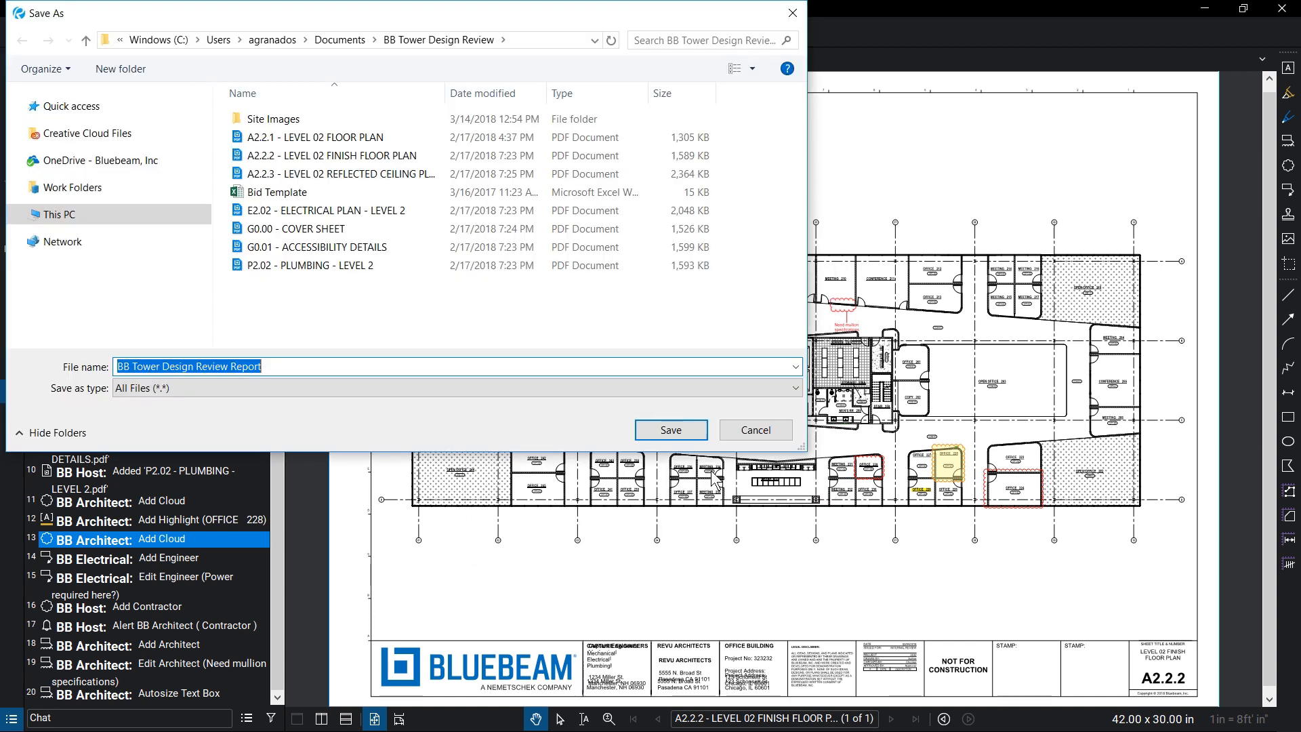
left_click(693, 433)
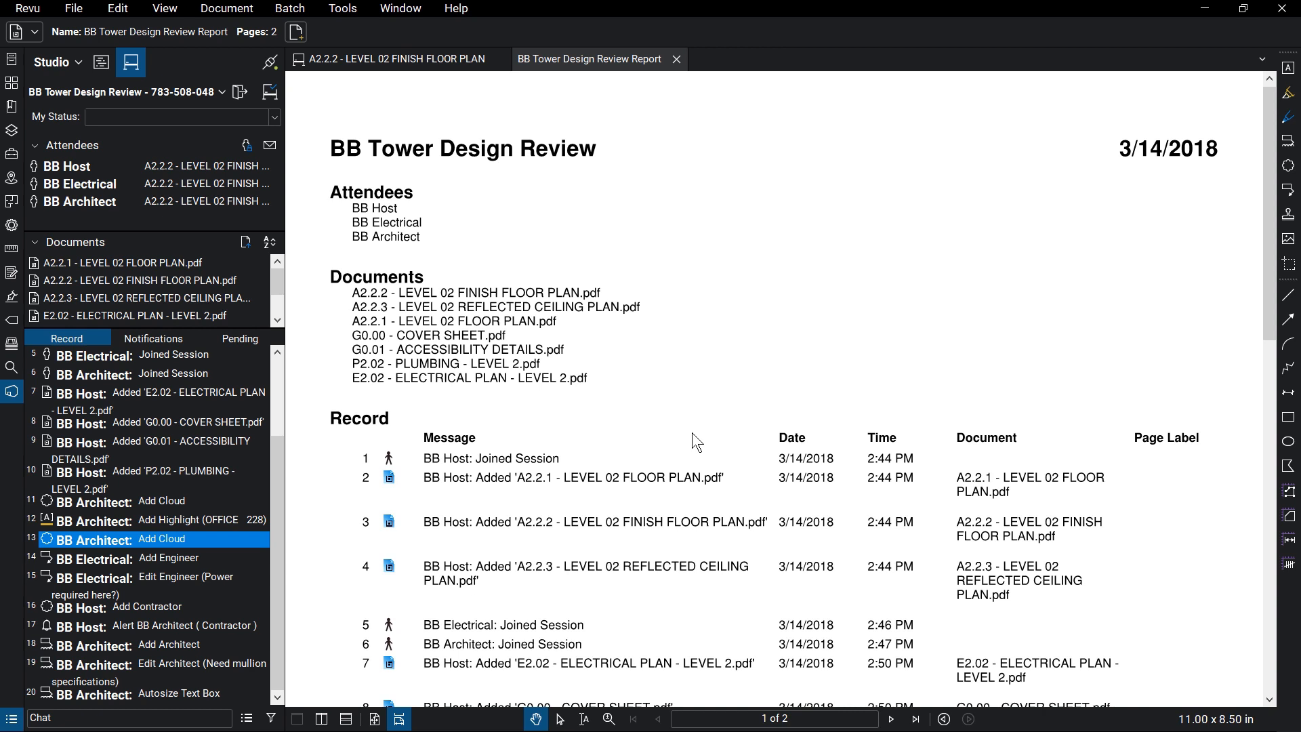
Finish the session, saving files in the Documents folder and generating a report.
left_click(270, 93)
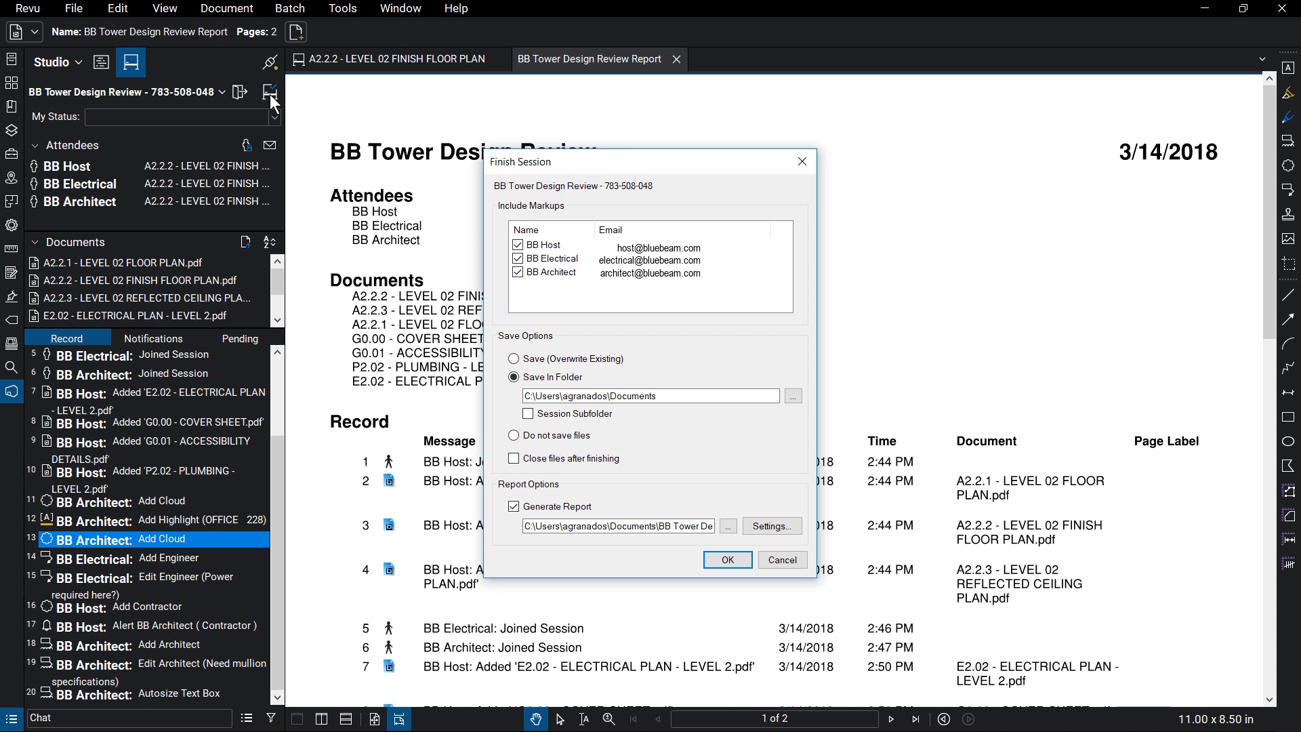
left_click(728, 560)
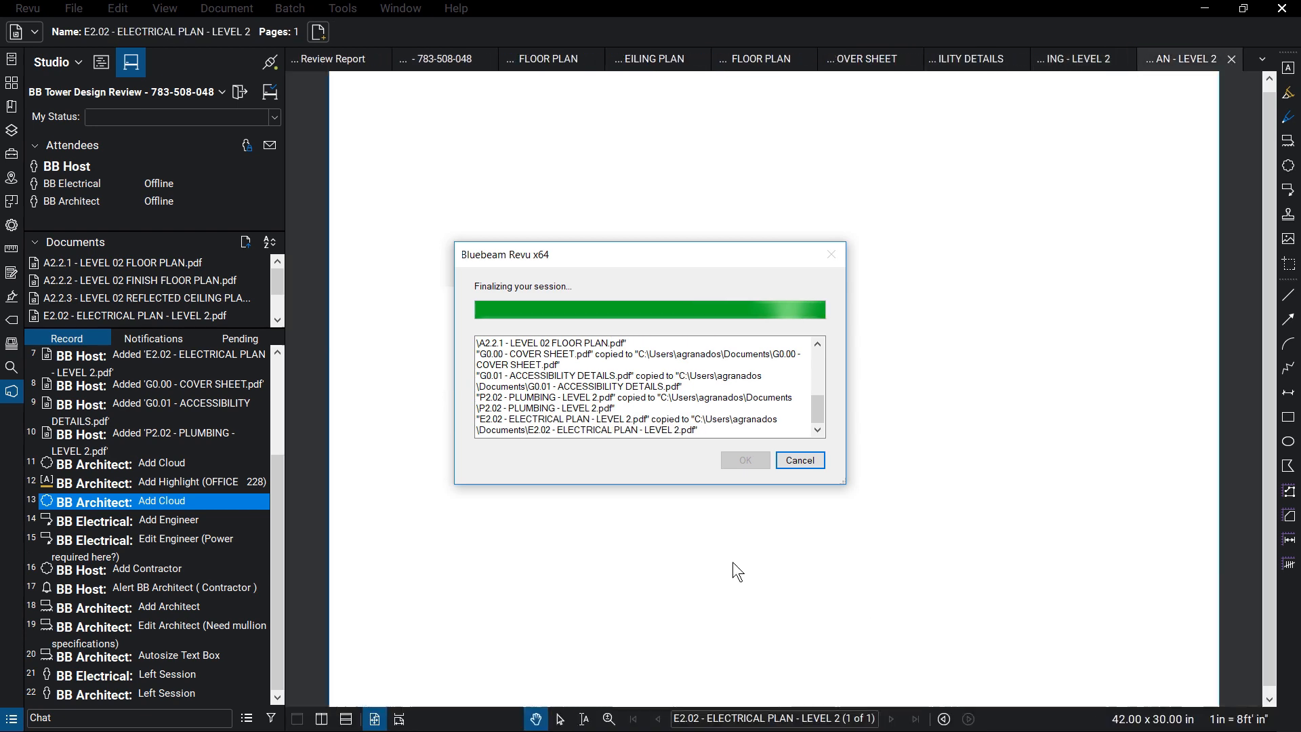
left_click(745, 461)
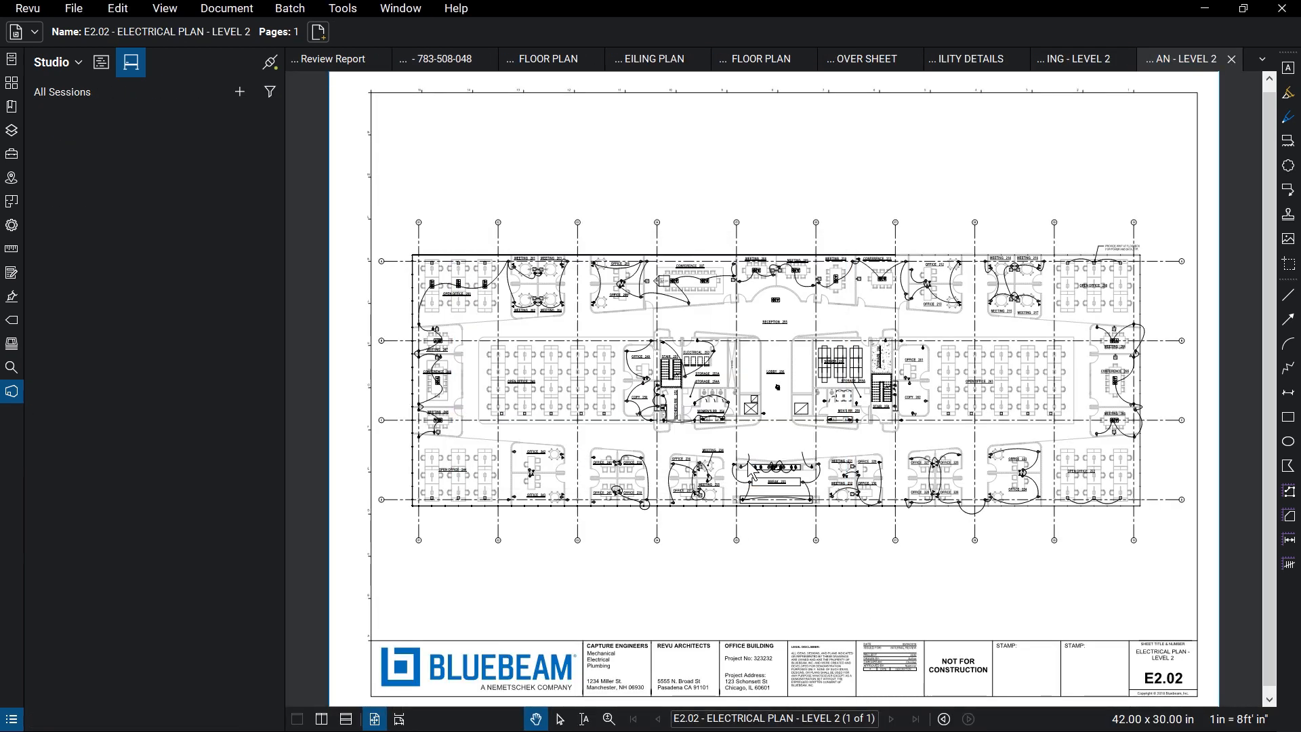